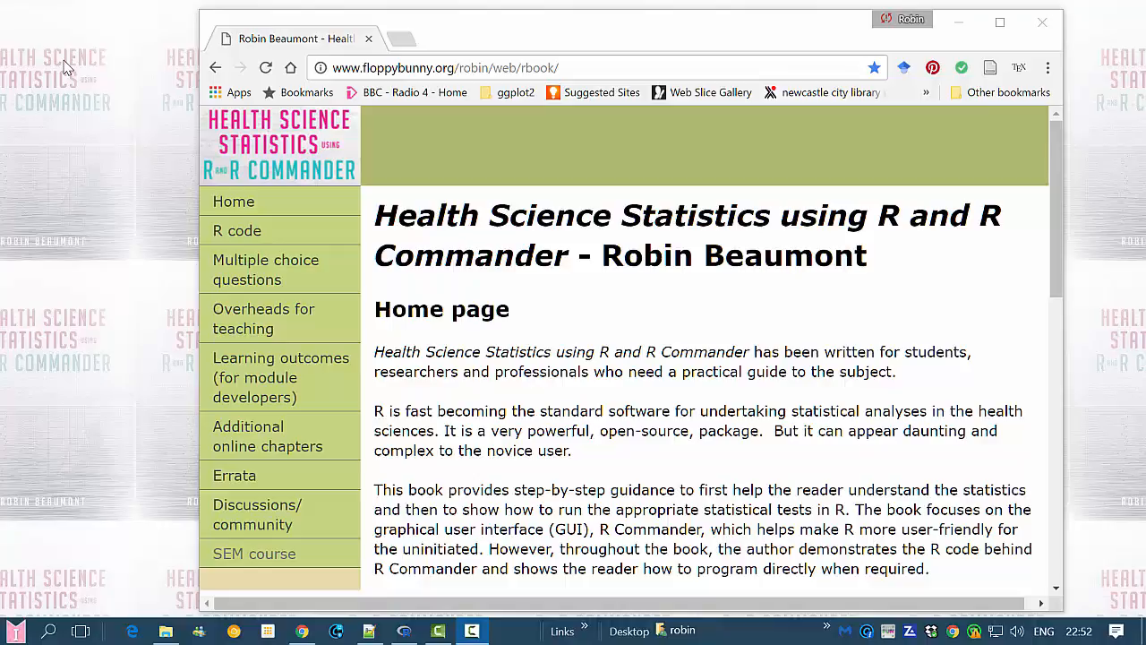
# Step: Open the SEM course page of the book website and review its required software and dataset listings
pyautogui.click(225, 557)
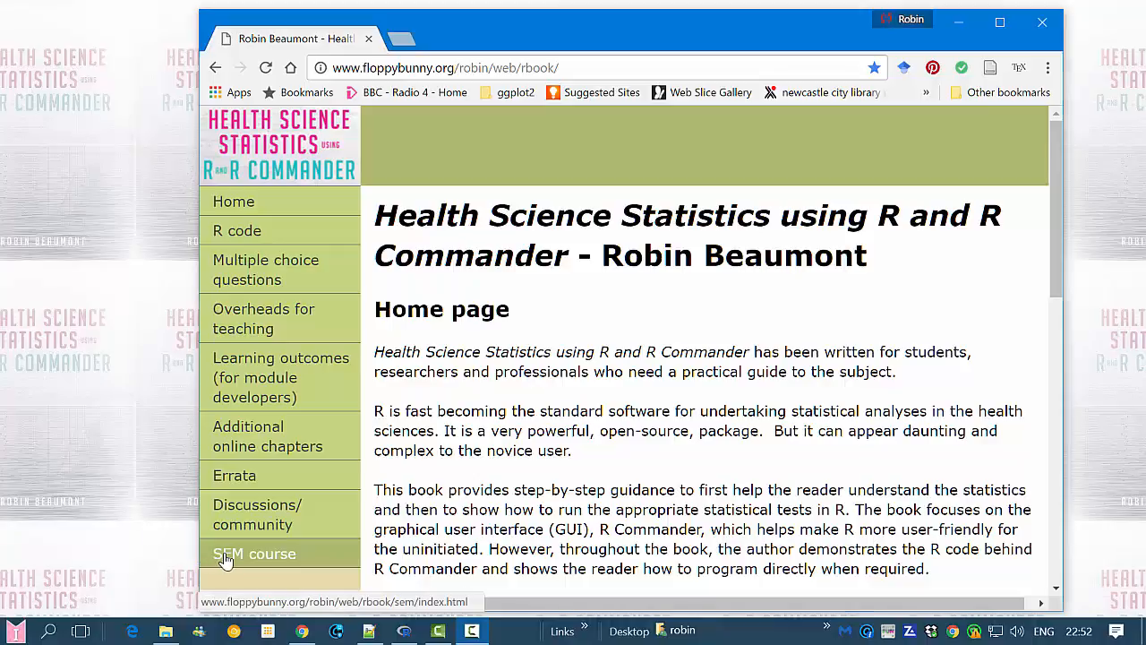
pyautogui.click(226, 555)
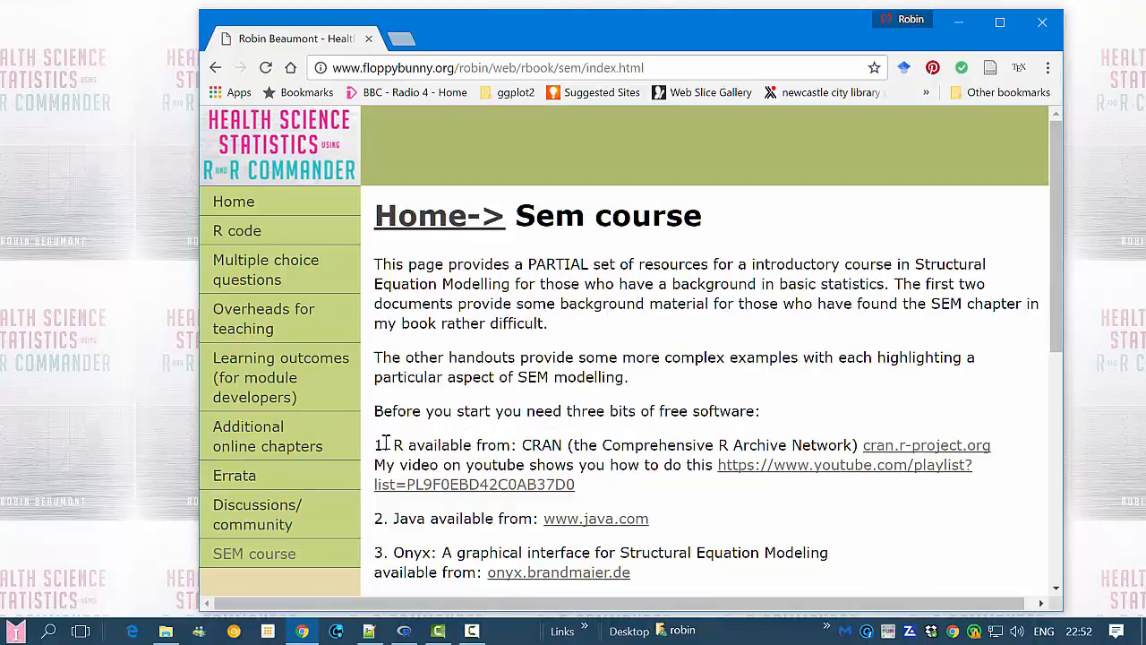
pyautogui.scroll(-1, 445, 317)
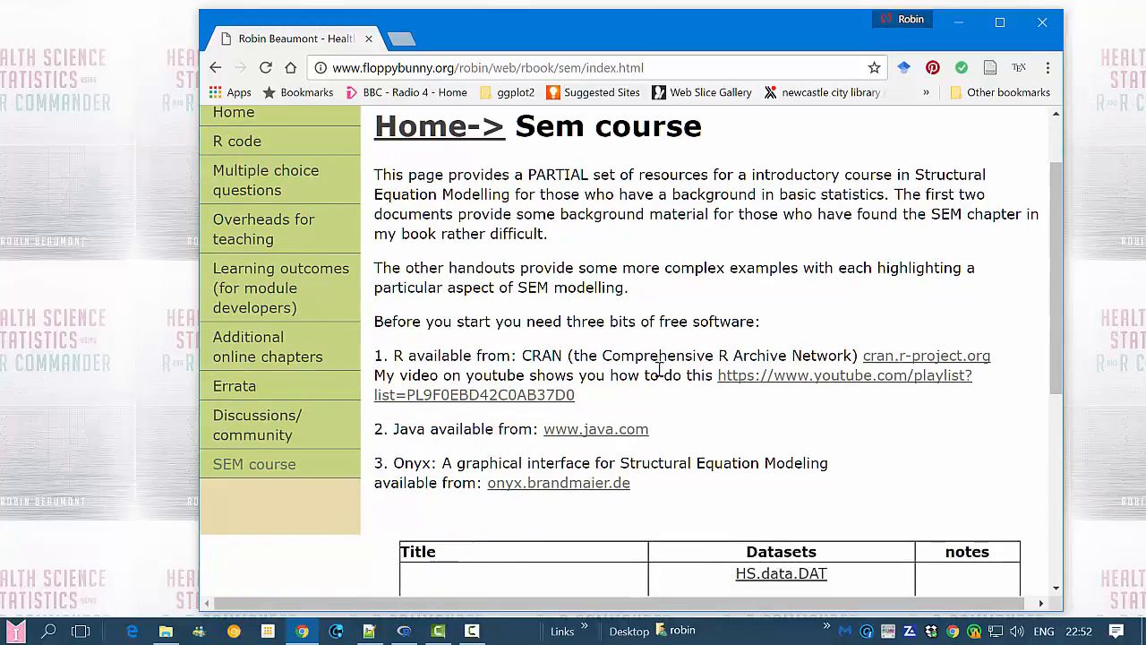
pyautogui.scroll(-2, 689, 446)
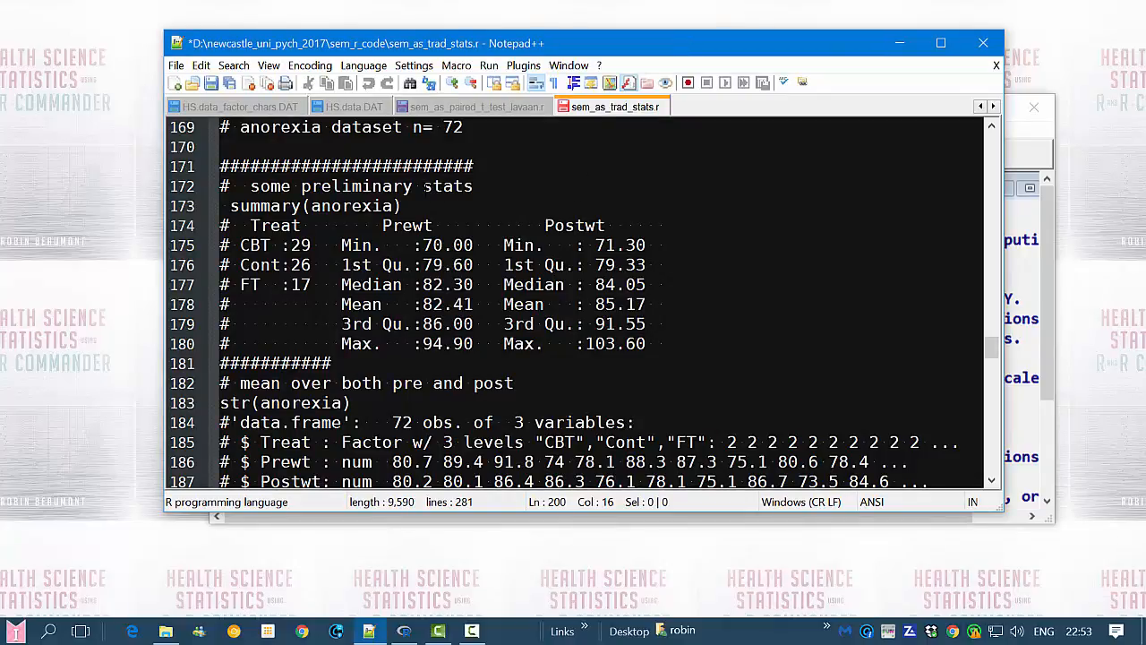
# Step: Review the anorexia dataset's summary statistics and structure in the sem_as_trad_stats.r script
pyautogui.scroll(2, 426, 185)
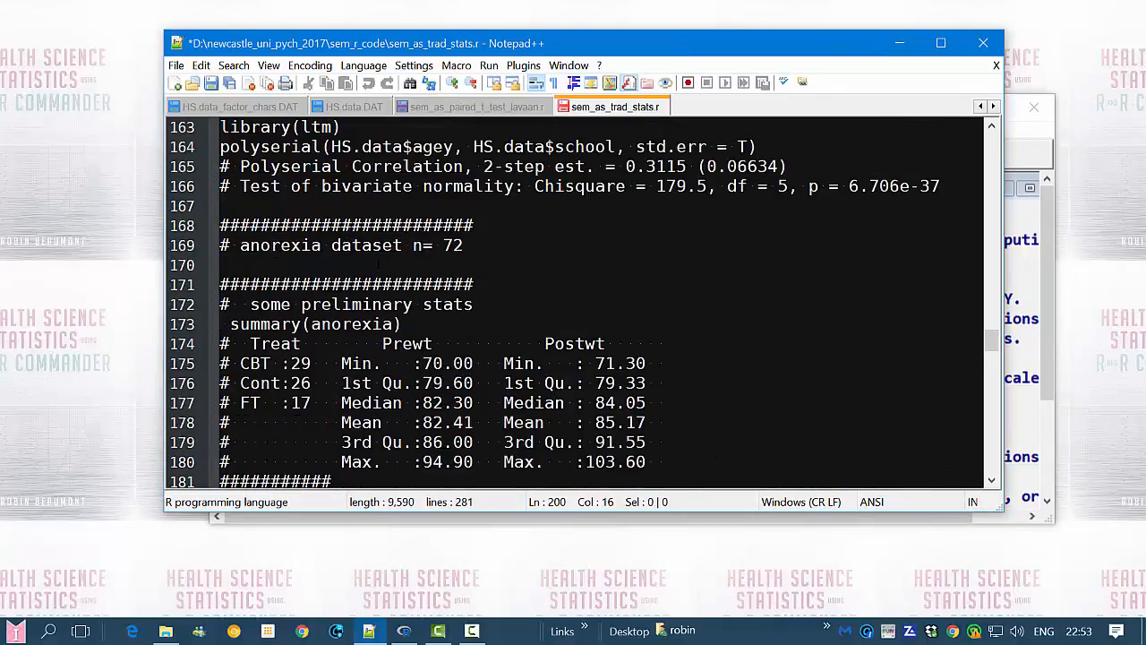
pyautogui.scroll(-1, 425, 264)
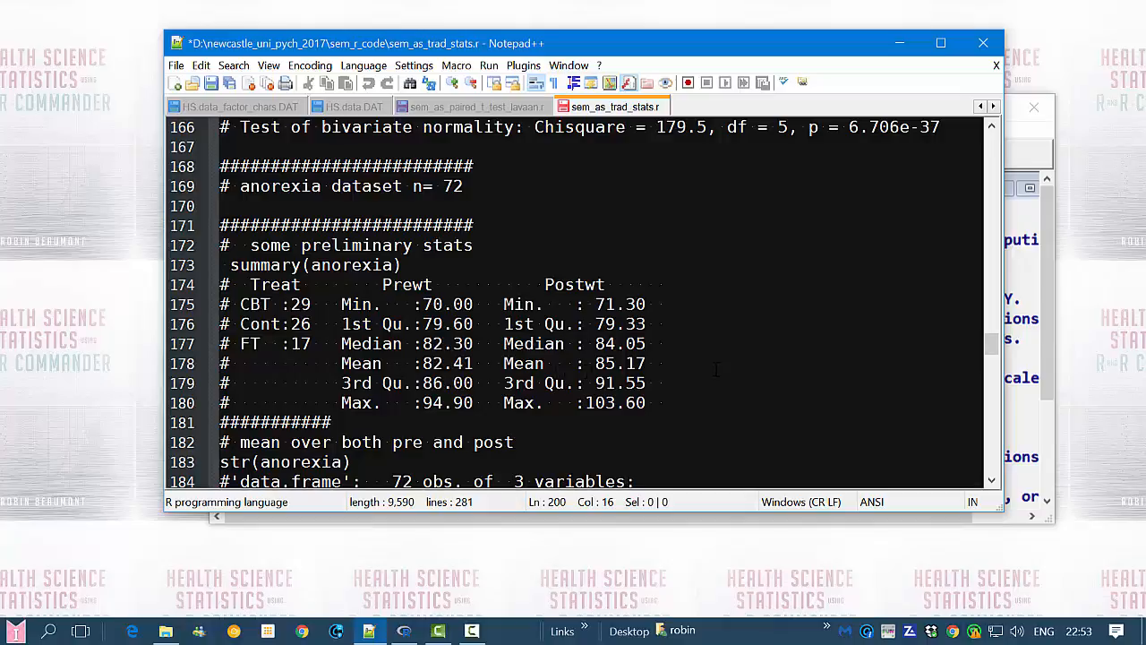
pyautogui.scroll(-1, 716, 370)
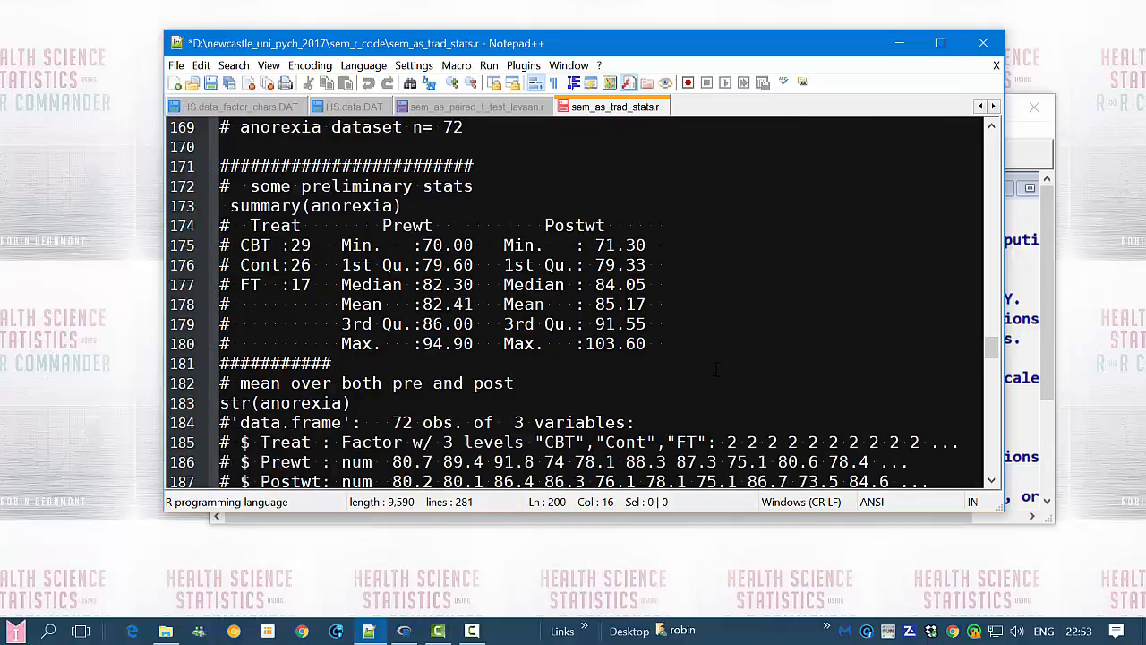
pyautogui.scroll(-1, 716, 370)
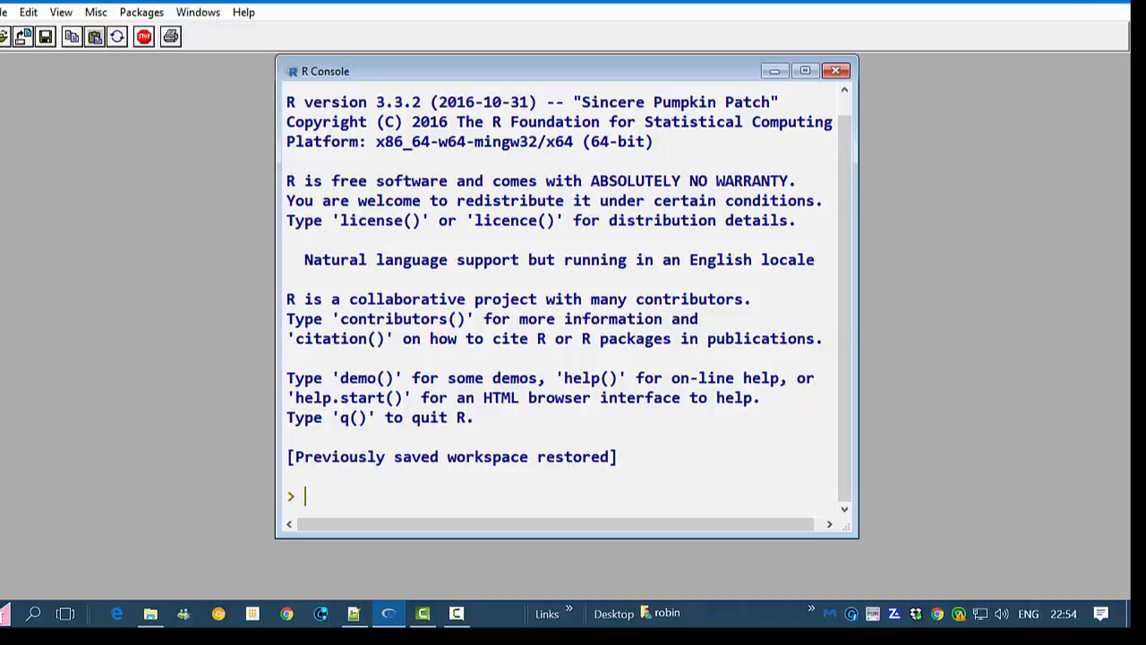
# Step: Compute the overall mean of the pre and post weights in R with mean(rbind(anorexia[,2], anorexia[,3]))
pyautogui.hotkey('alt', 'Tab')
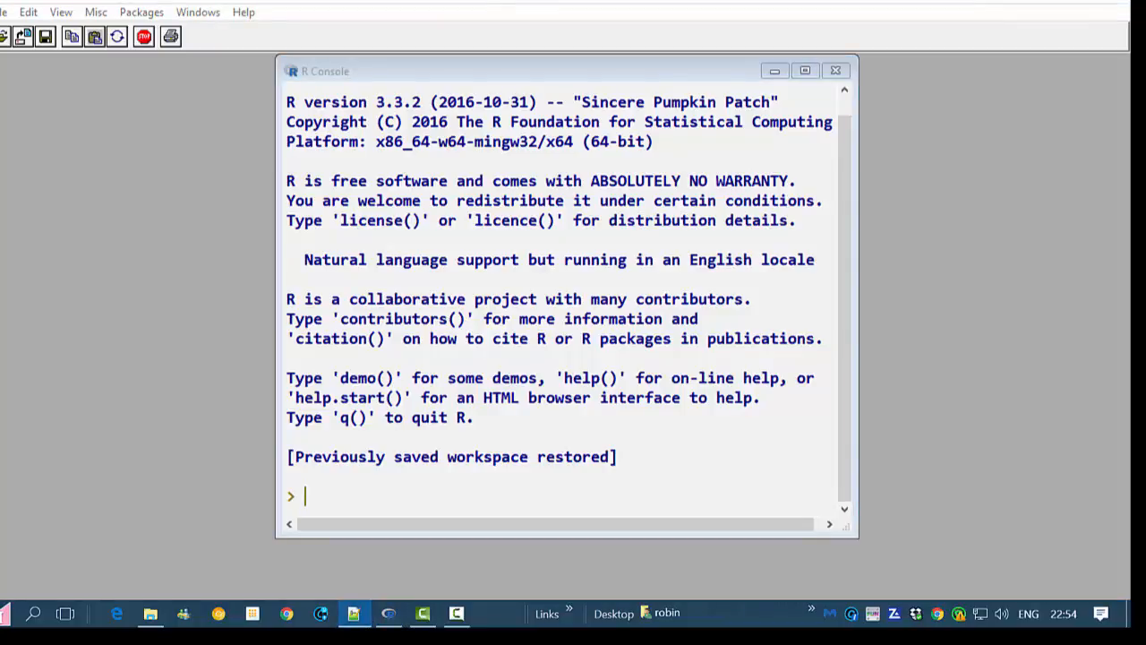
pyautogui.click(202, 329)
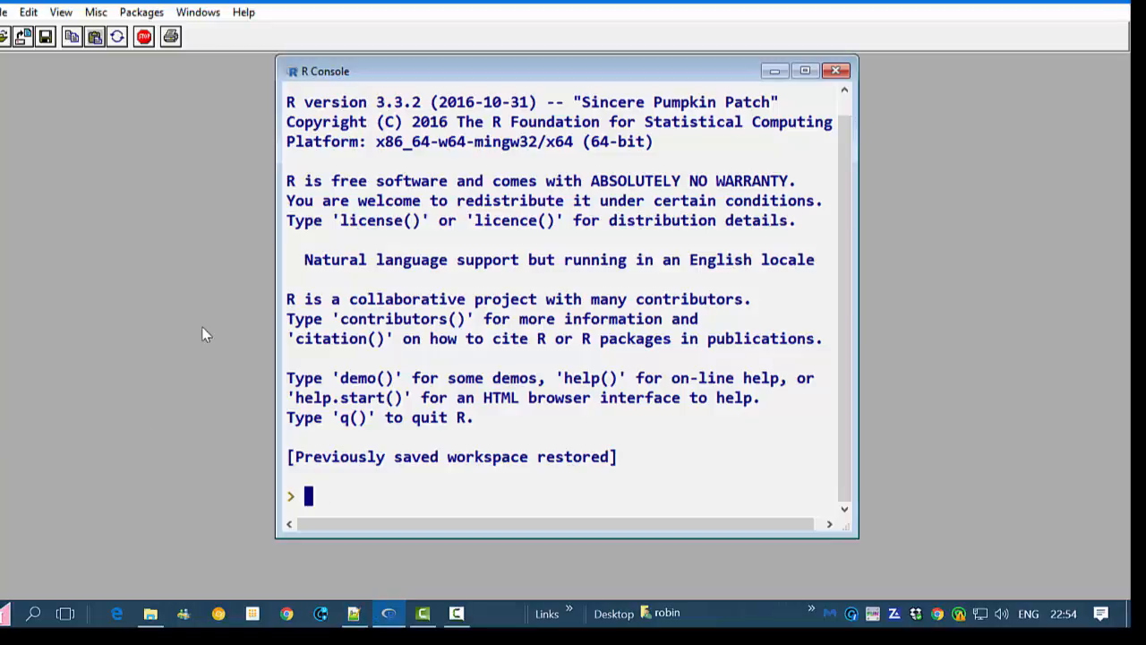
pyautogui.write('mean(rbind(anorexia[,2], anorexia[,3]))')
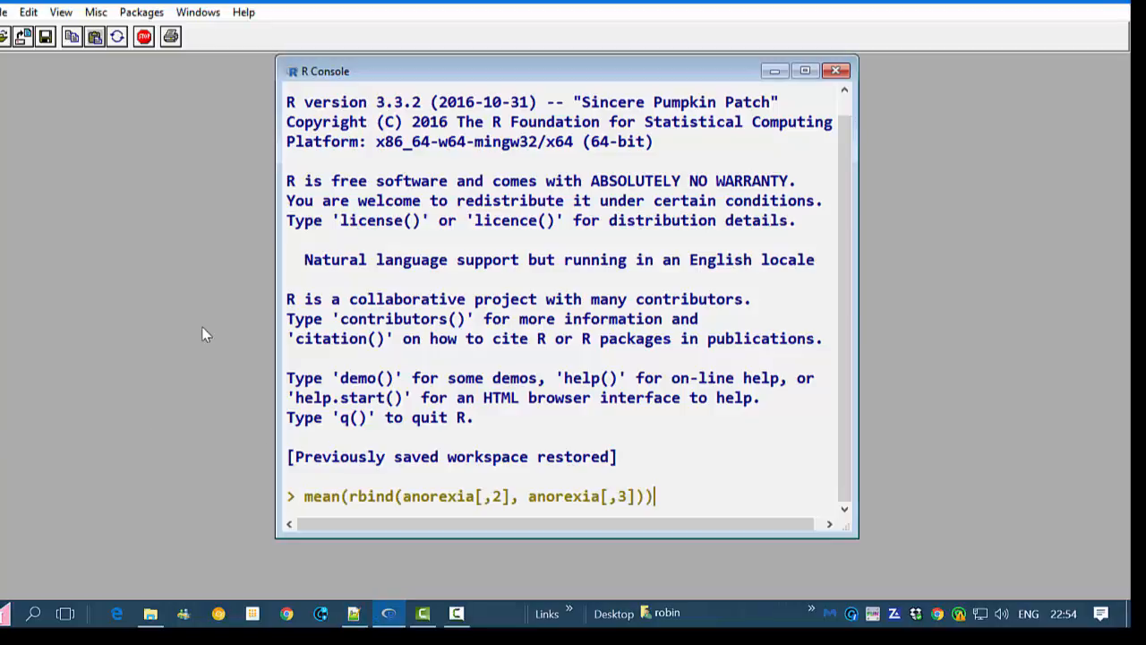
pyautogui.press('Return')
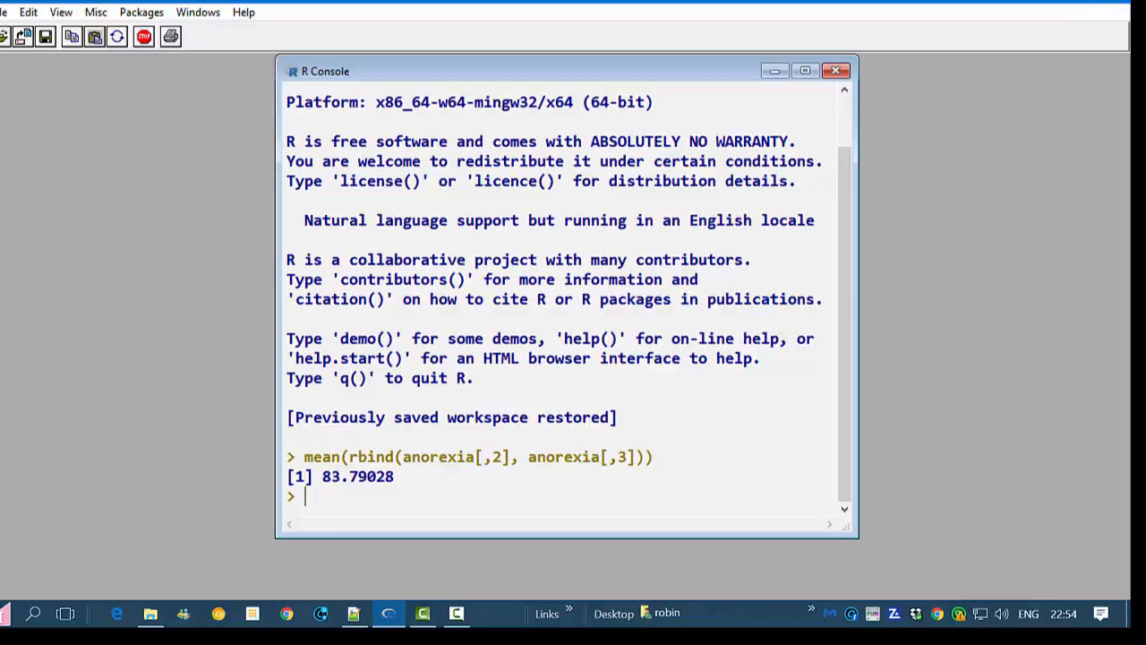
# Step: Load MASS and the anorexia data in R, and run a two-sided paired t.test of Postwt against Prewt with conf.level .95
pyautogui.hotkey('alt', 'Tab')
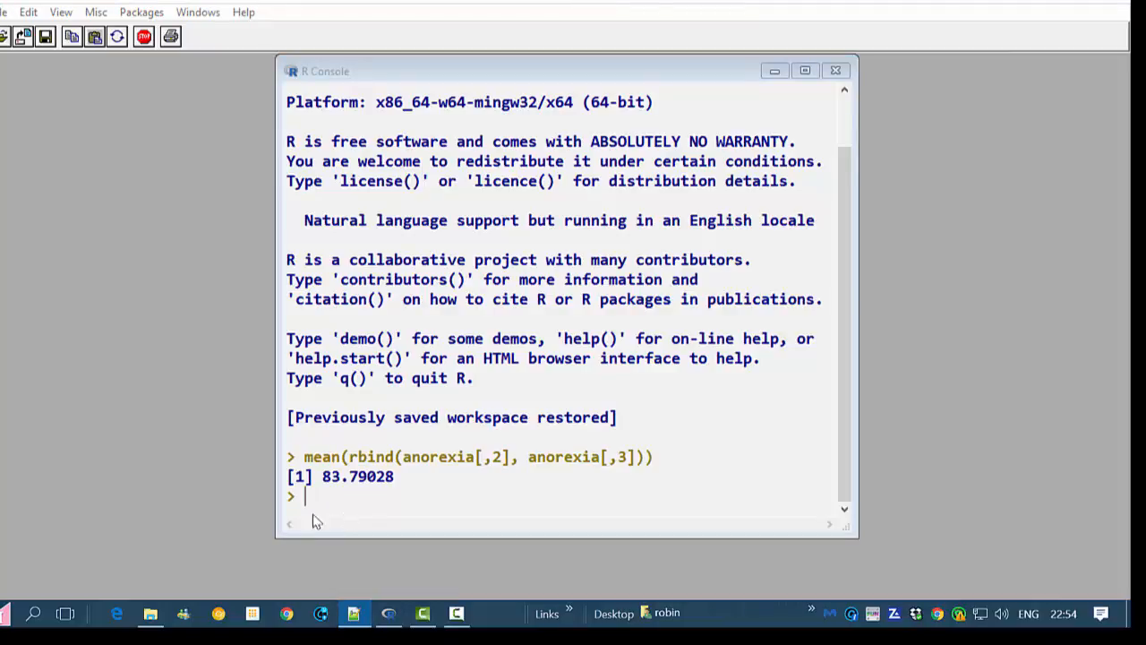
pyautogui.hotkey('alt', 'Tab')
pyautogui.write("library(MASS) data(anorexia) with(anorexia, (t.test(Postwt, Prewt, alternative='two.sided', conf.level=.95, paired=TRUE)))")
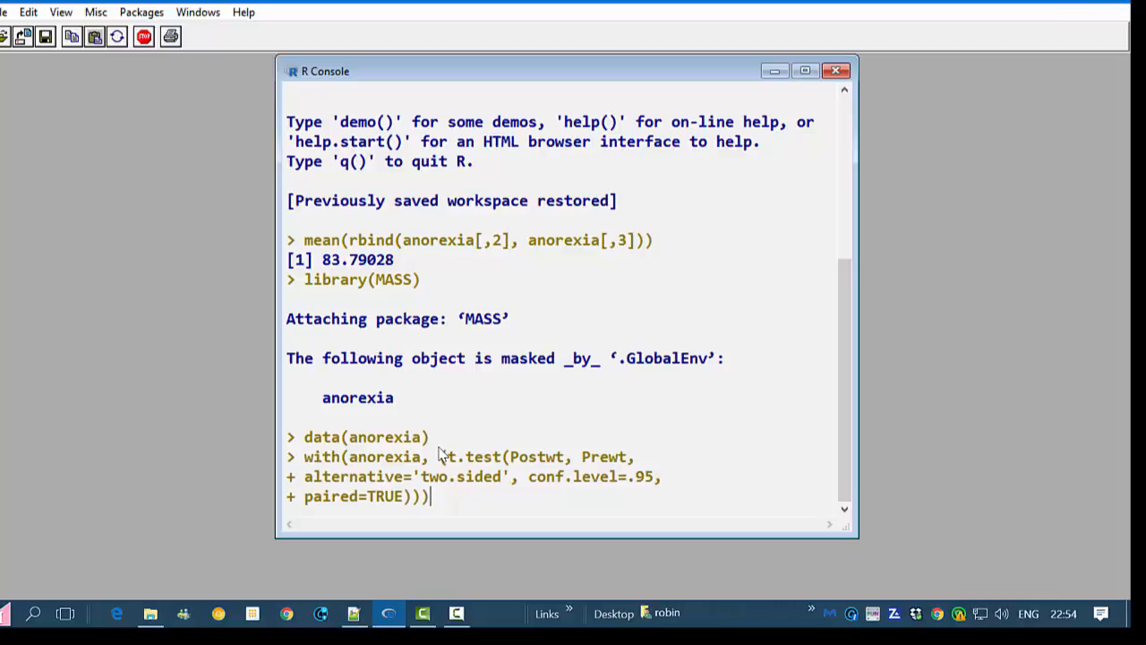
pyautogui.press('Return')
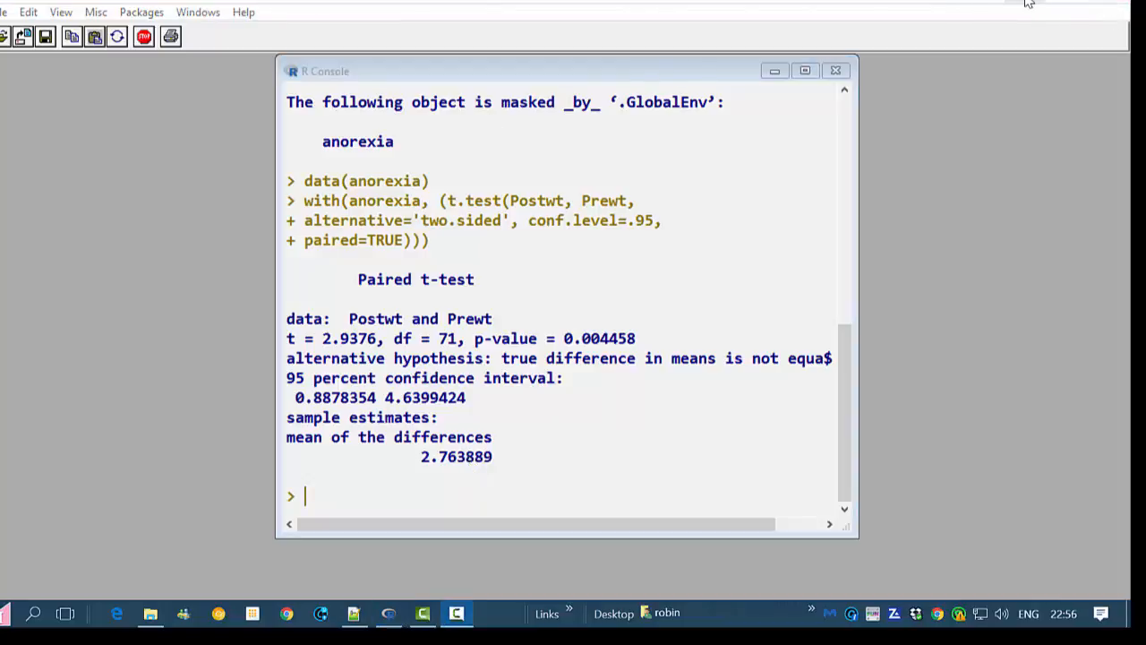
# Step: Minimise R, launch onyx-1.0-953.jar from the software folder of newcastle_uni_pych_2017, and dismiss the startup tip
pyautogui.click(683, 1)
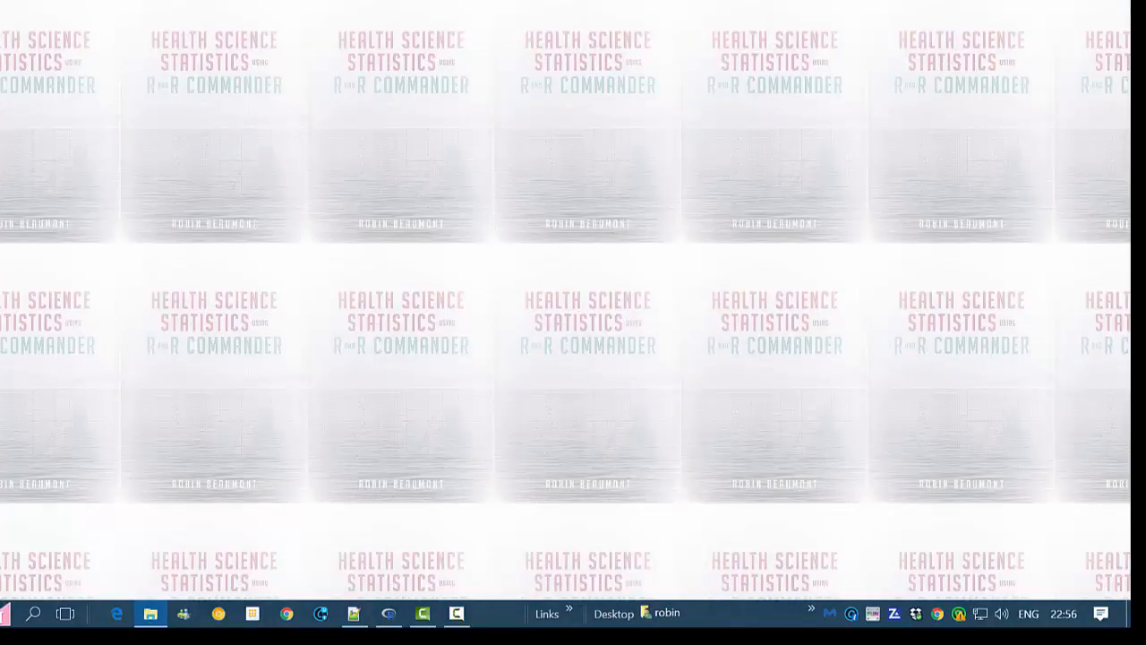
pyautogui.moveTo(0, 20); pyautogui.dragTo(338, 42)
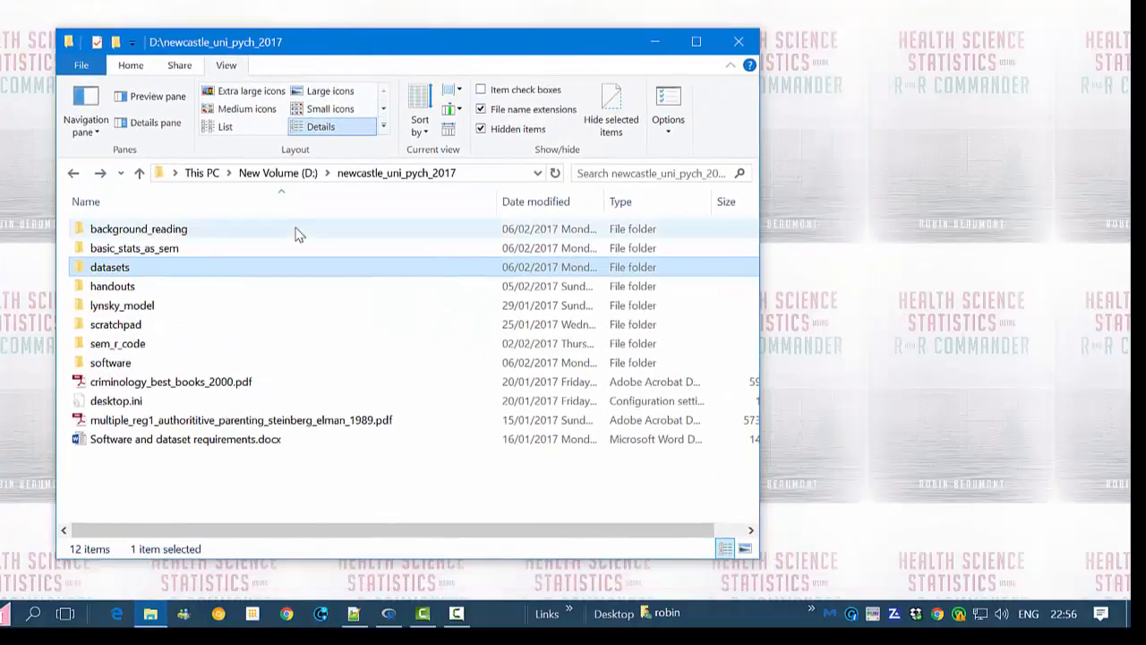
pyautogui.click(128, 368)
pyautogui.doubleClick(128, 367)
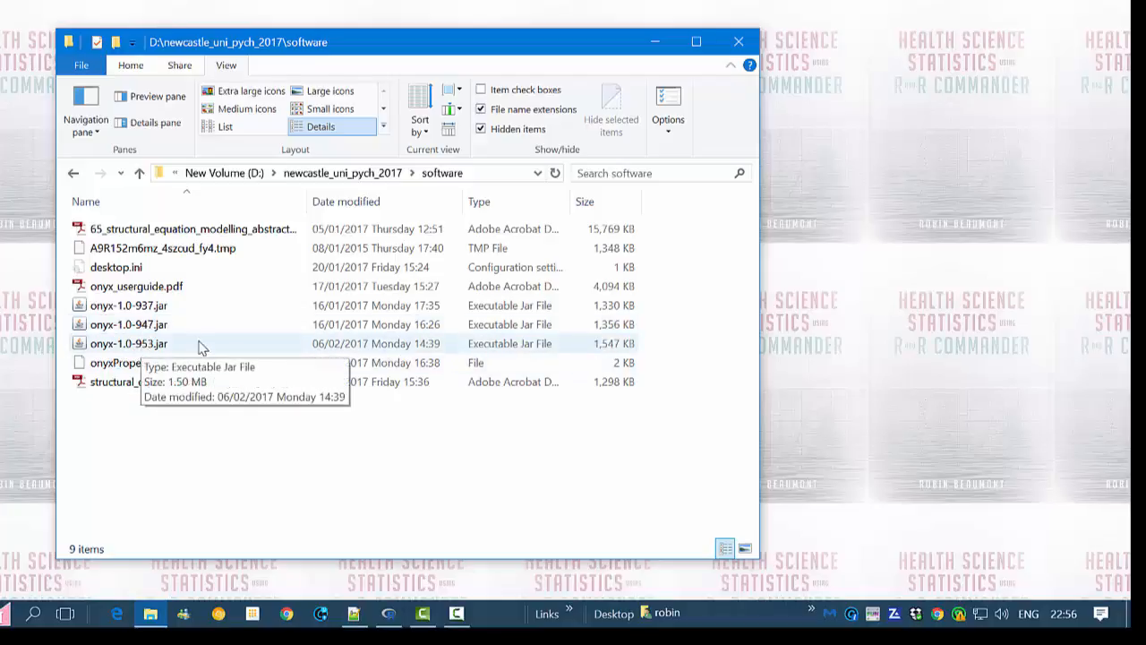
pyautogui.click(150, 348)
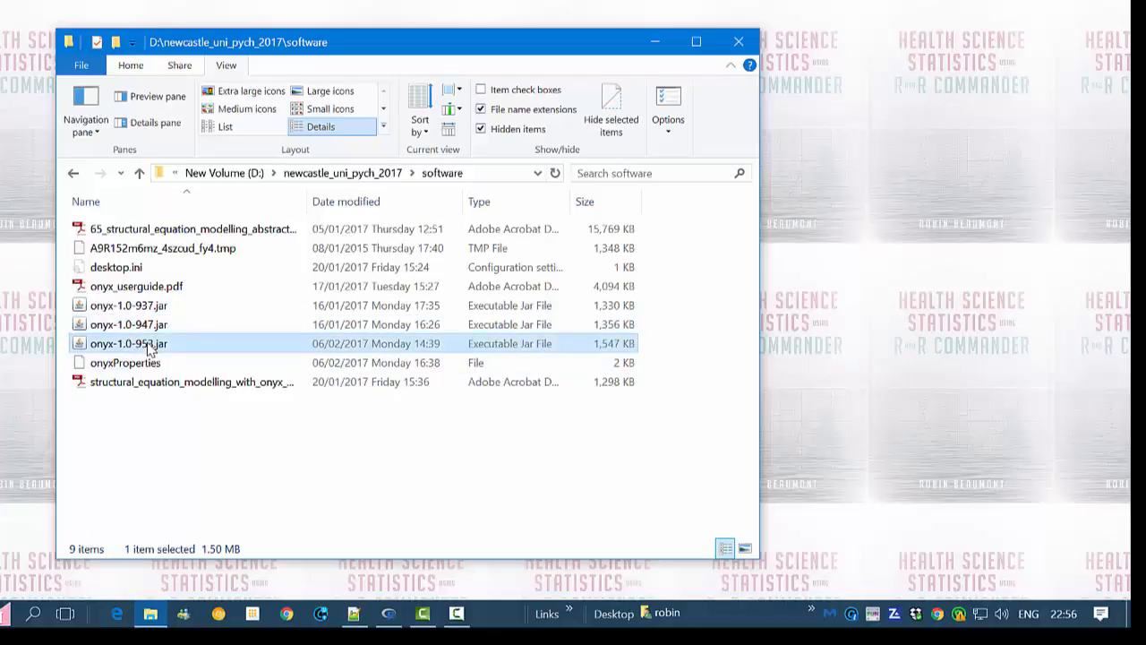
pyautogui.doubleClick(149, 349)
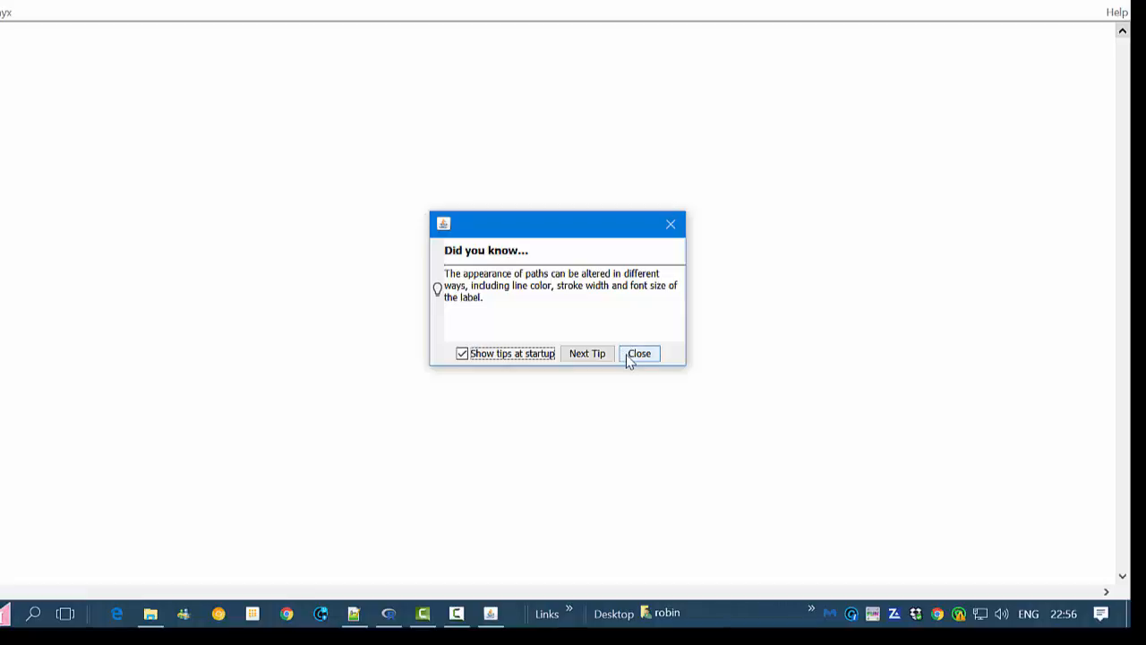
pyautogui.click(638, 353)
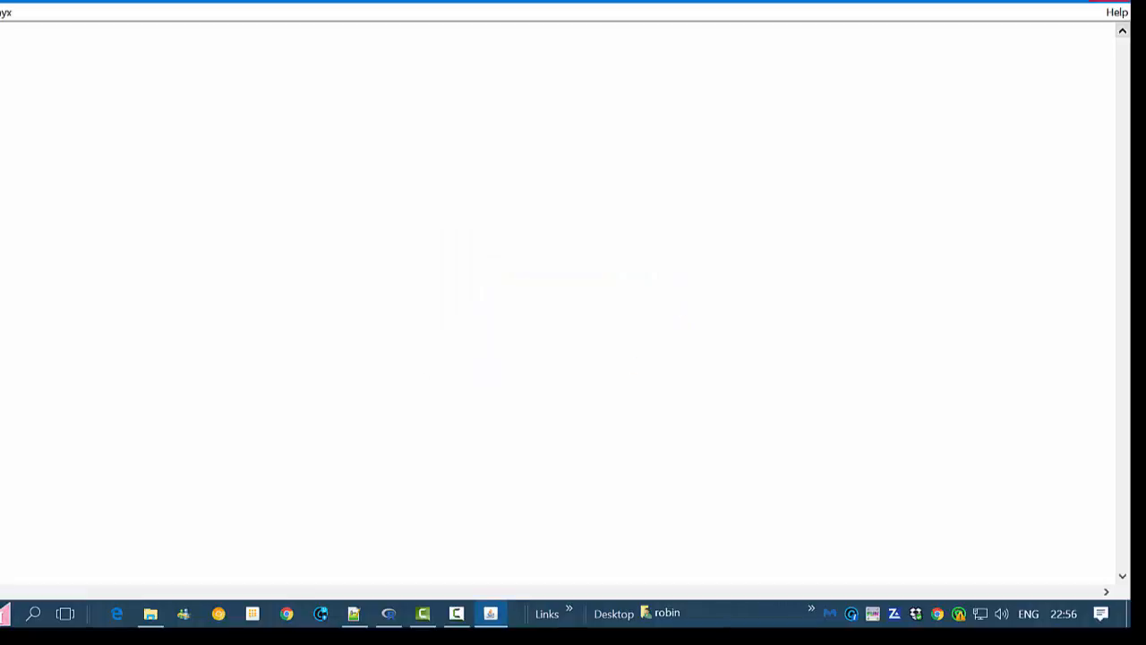
# Step: Restore the Onyx window from full screen, minimise the file window, and resize and reposition Onyx to fill most of the desktop
pyautogui.click(1074, 3)
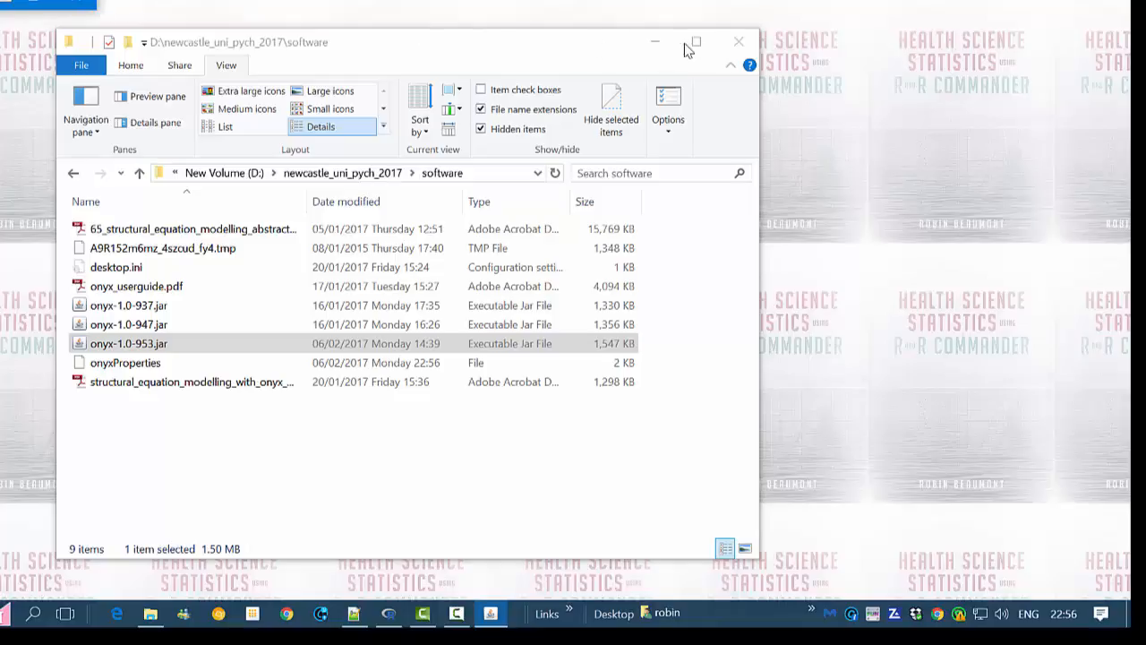
pyautogui.click(654, 42)
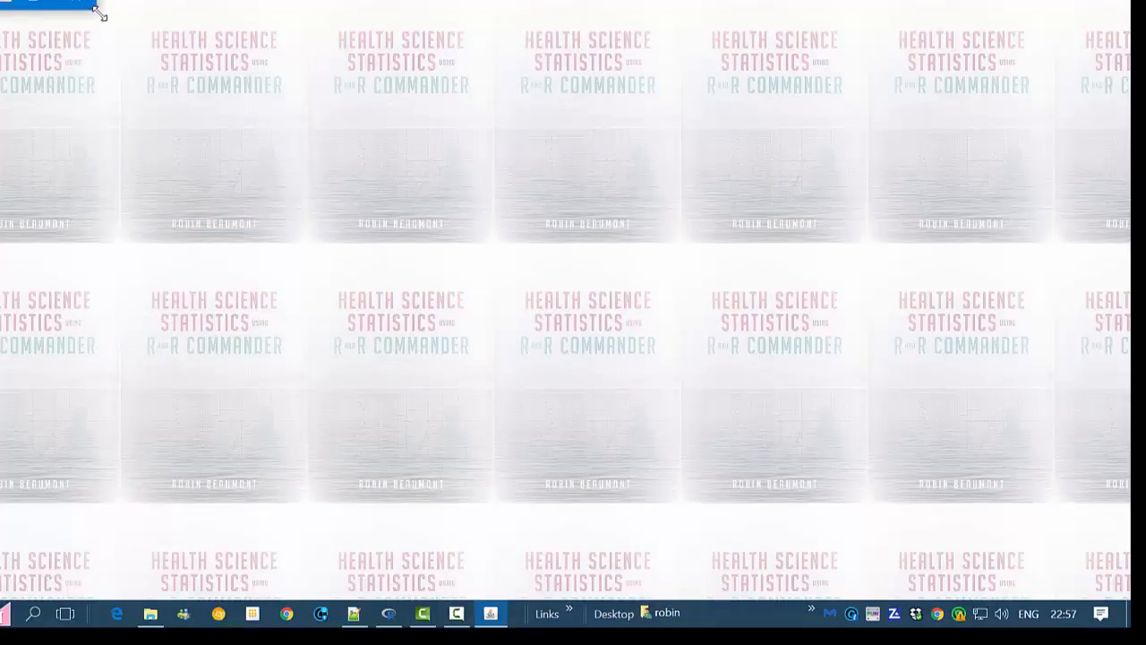
pyautogui.moveTo(101, 15); pyautogui.dragTo(1056, 555)
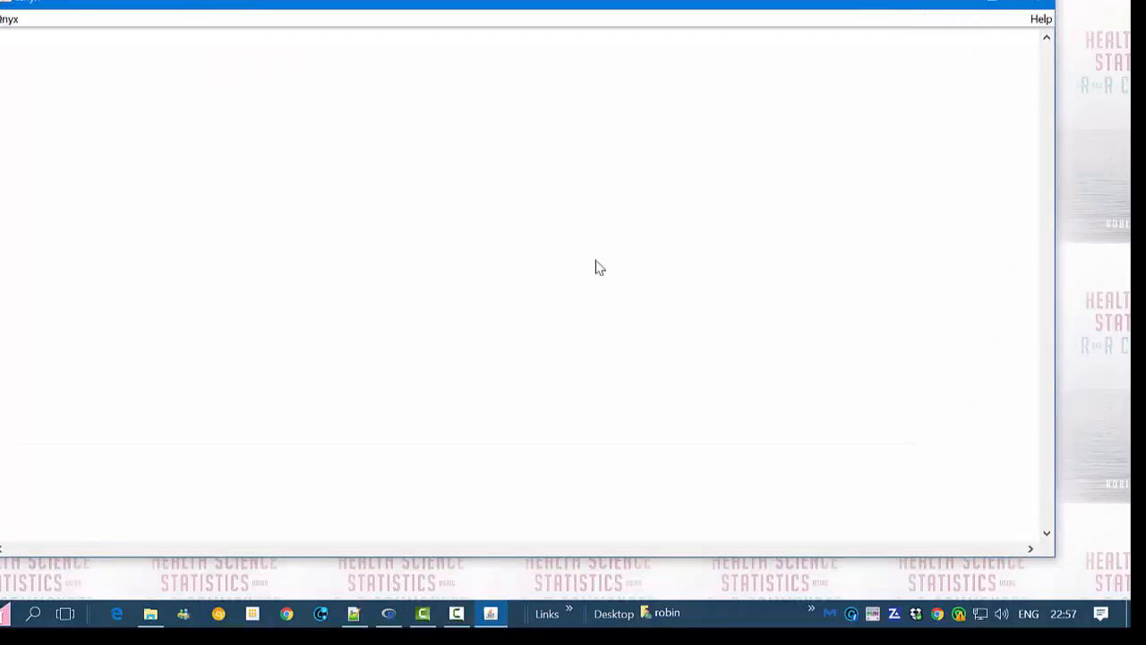
pyautogui.moveTo(374, 0); pyautogui.dragTo(388, 8)
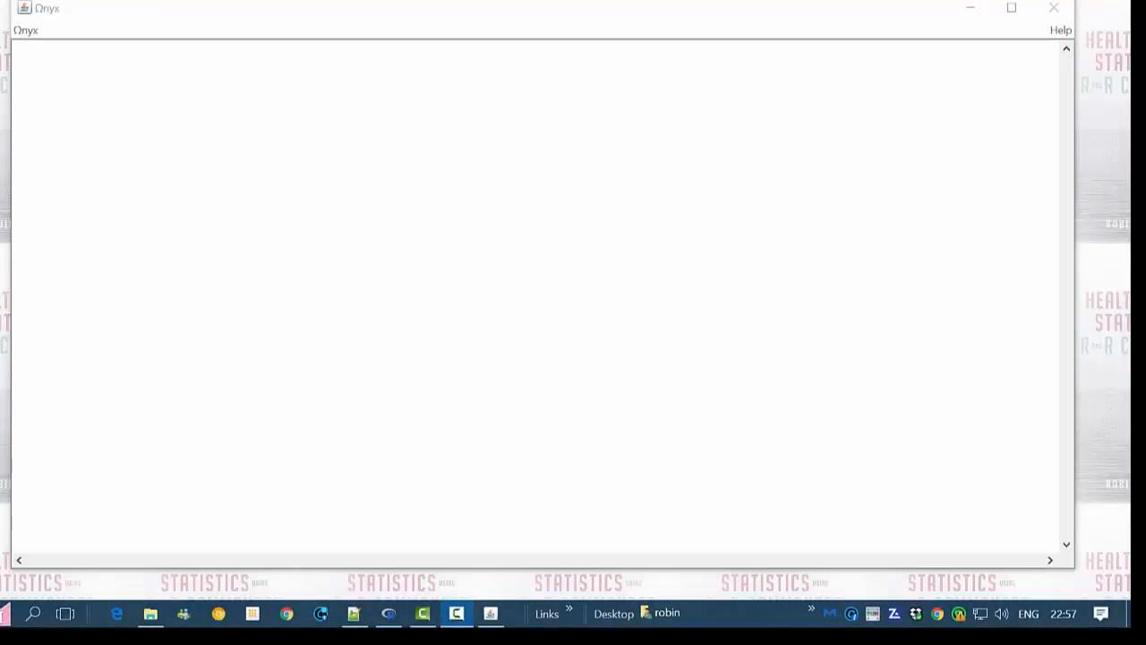
# Step: Bring the t_test_as_sem3 model onto the canvas, move it higher, and close the model
pyautogui.moveTo(0, 278); pyautogui.dragTo(398, 281)
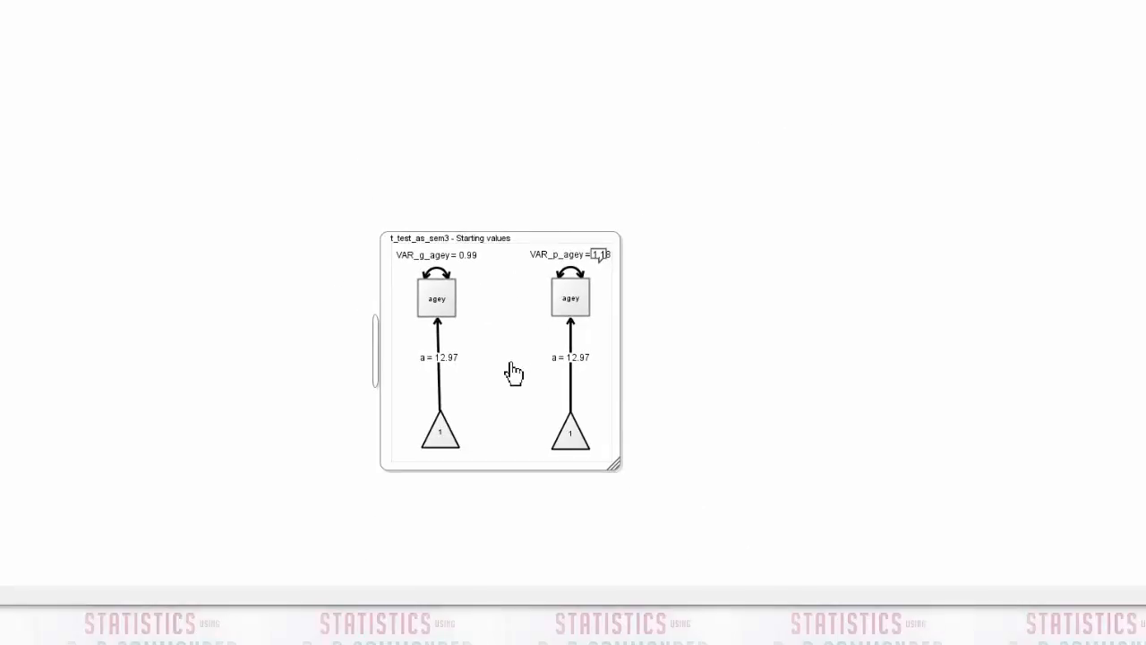
pyautogui.rightClick(513, 373)
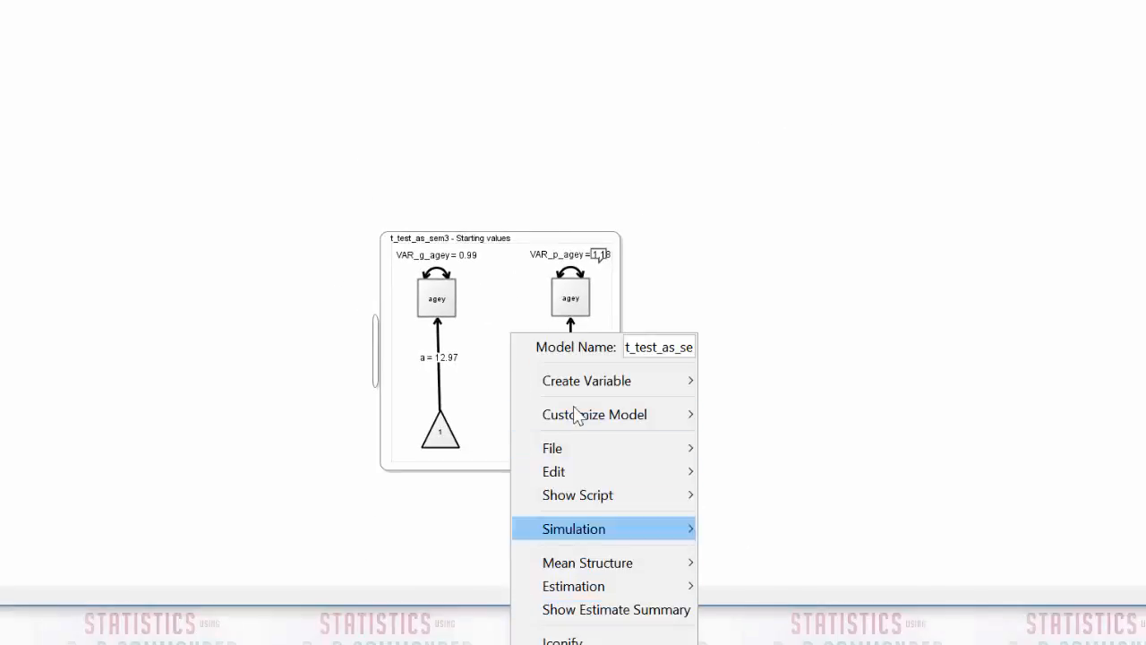
pyautogui.click(527, 147)
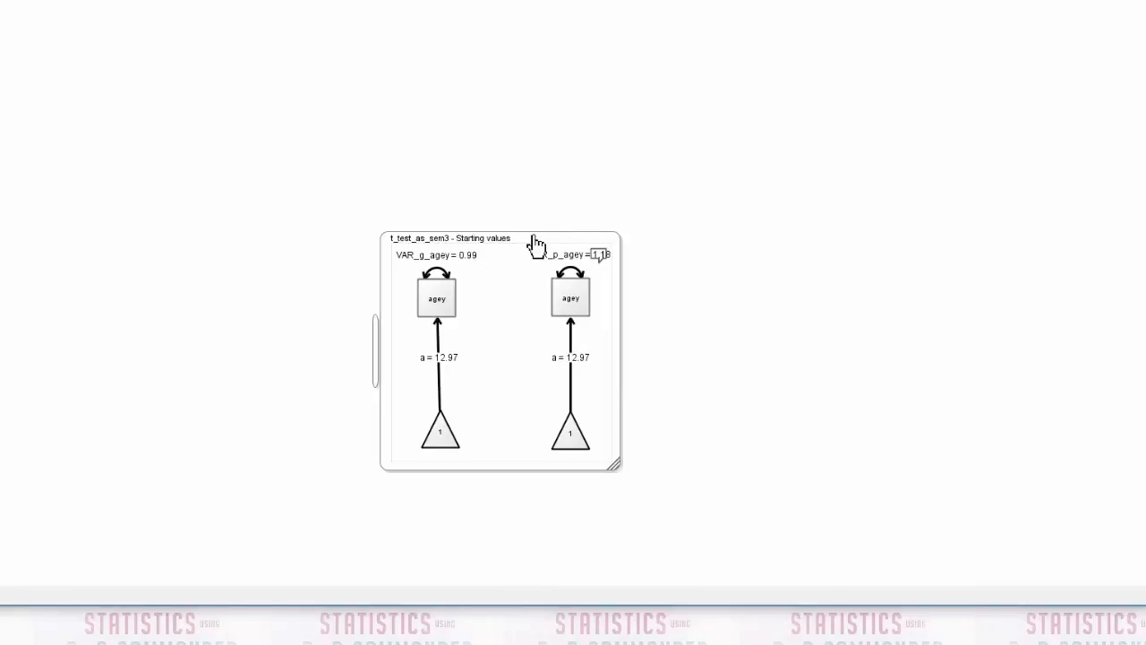
pyautogui.moveTo(531, 240); pyautogui.dragTo(519, 21)
pyautogui.rightClick(518, 18)
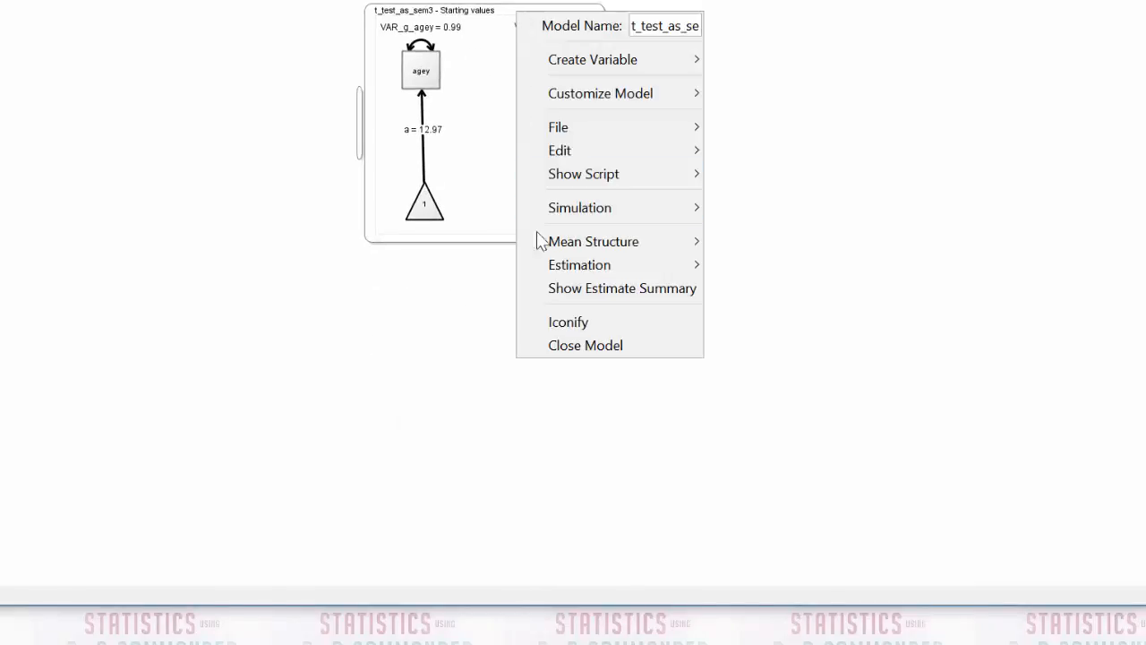
pyautogui.click(564, 345)
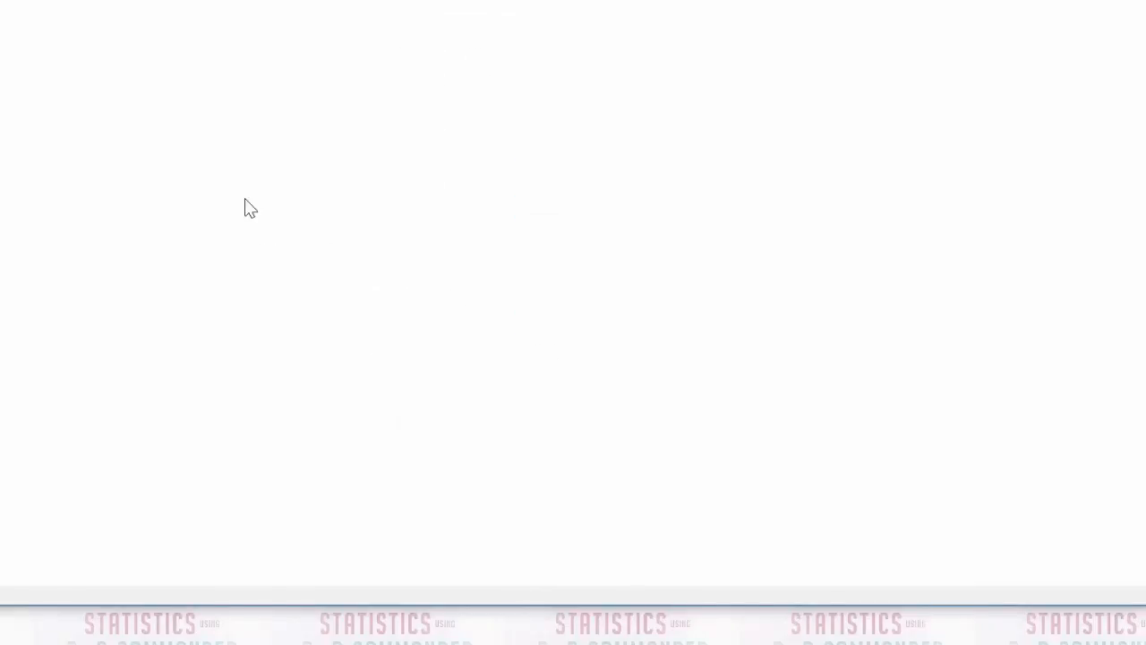
# Step: Create an empty model on the canvas, reposition it and enlarge its frame
pyautogui.rightClick(275, 42)
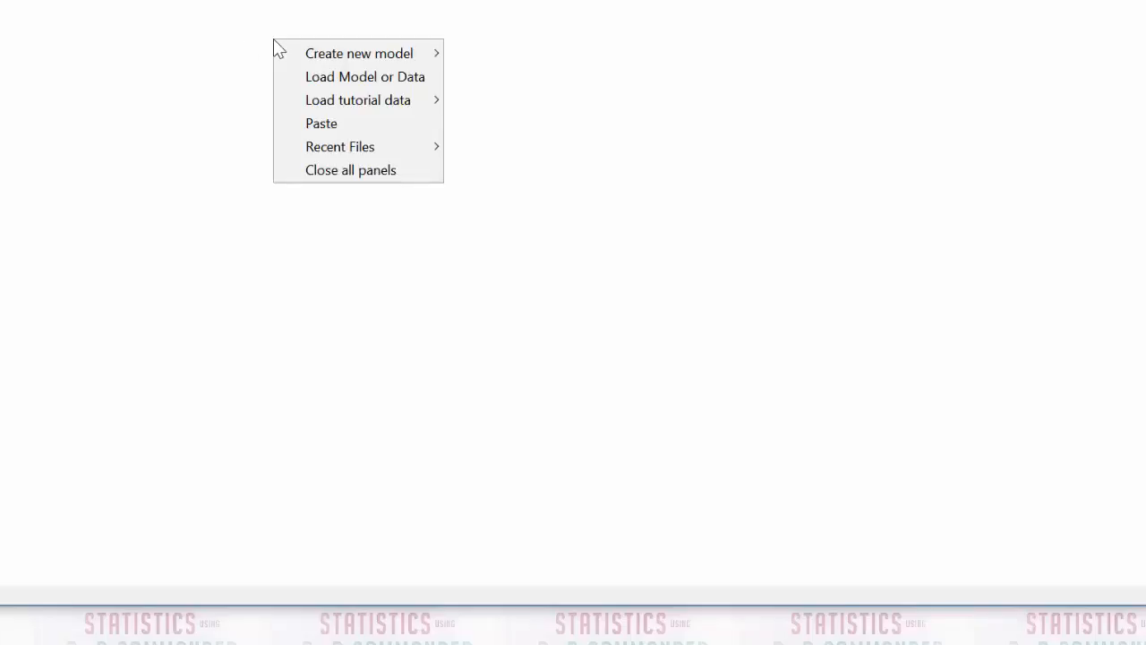
pyautogui.moveTo(291, 51)
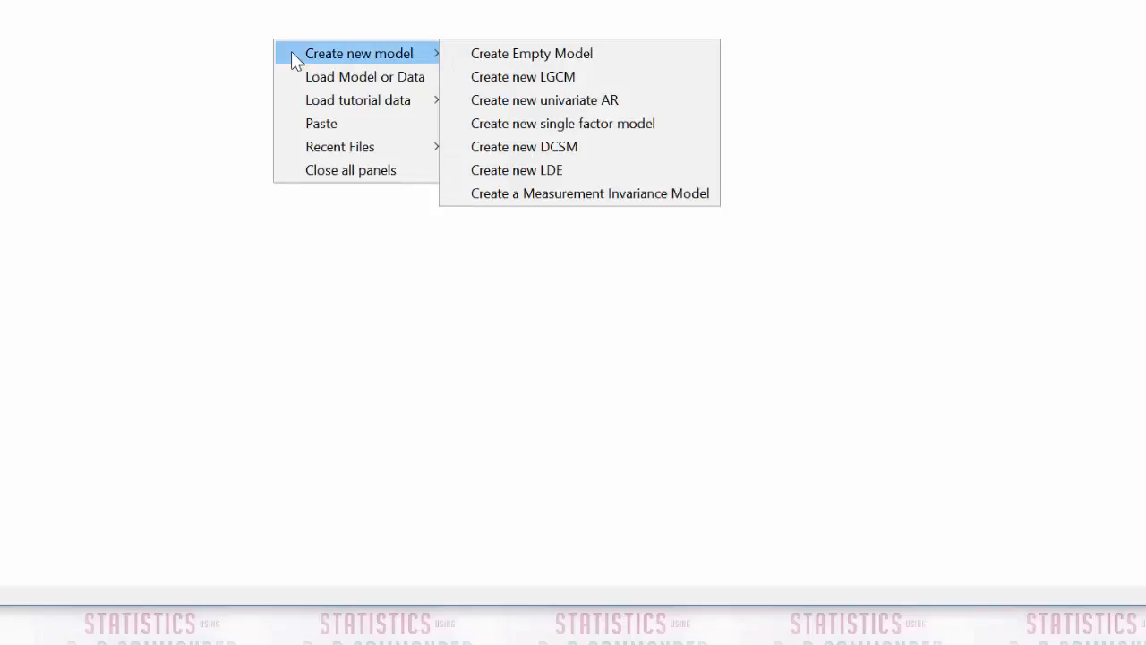
pyautogui.click(529, 53)
pyautogui.moveTo(525, 59); pyautogui.dragTo(827, 2)
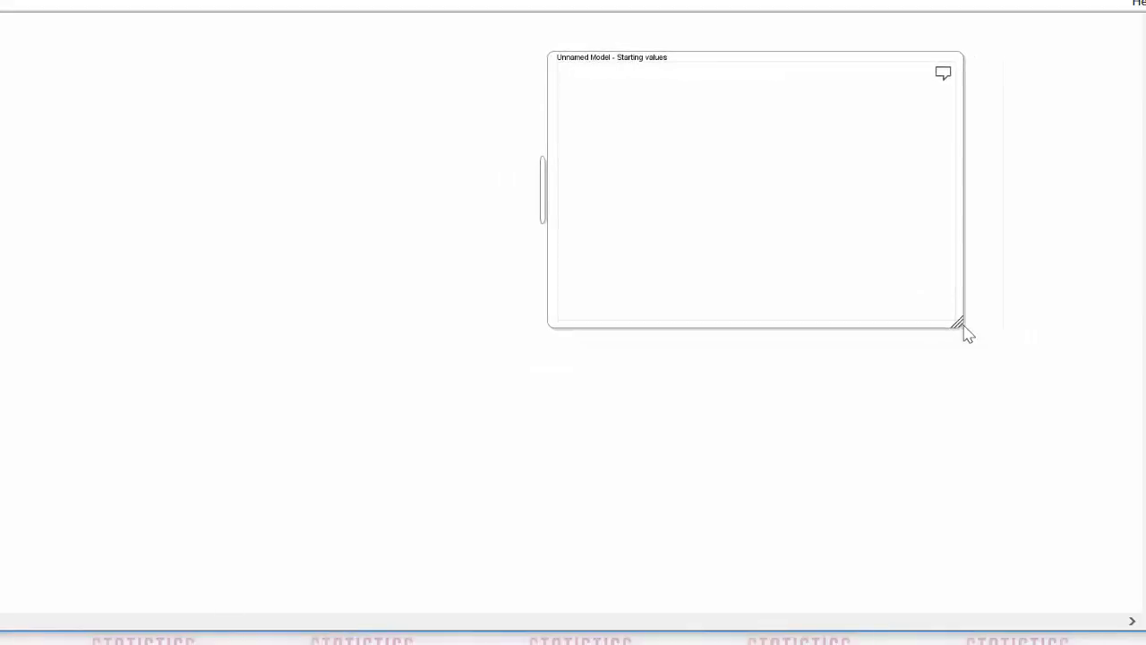
pyautogui.moveTo(1030, 346); pyautogui.dragTo(1101, 454)
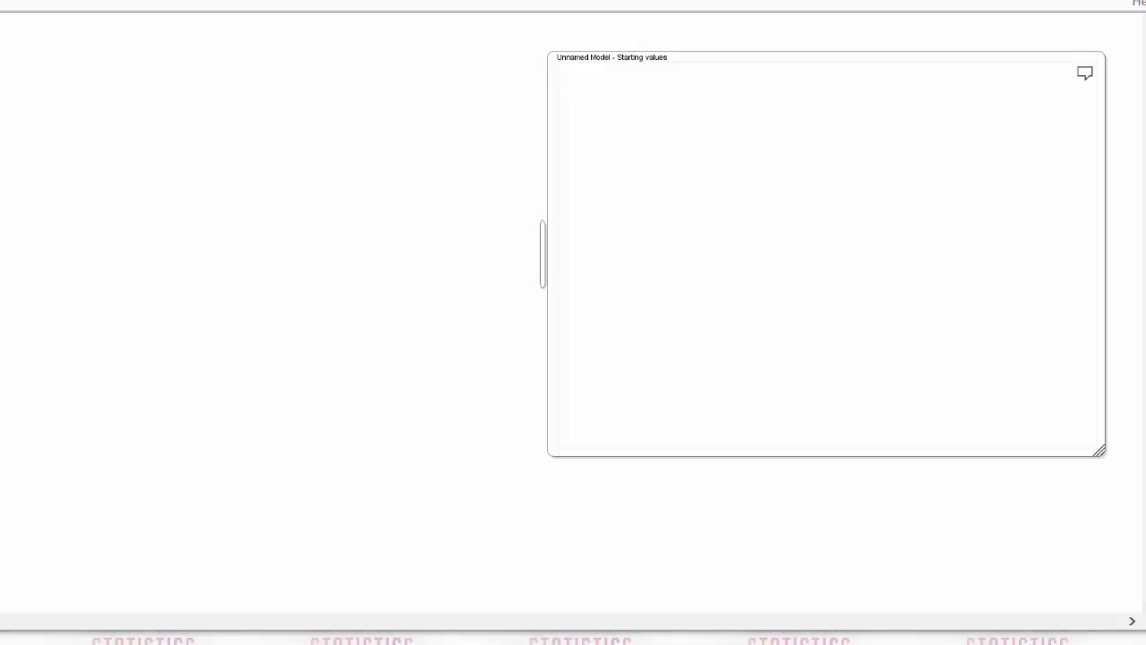
# Step: Load anorexia_grp_id.DAT from the datasets folder onto the canvas, minimise the file window, and move the dataset panel higher
pyautogui.hotkey('alt', 'Tab')
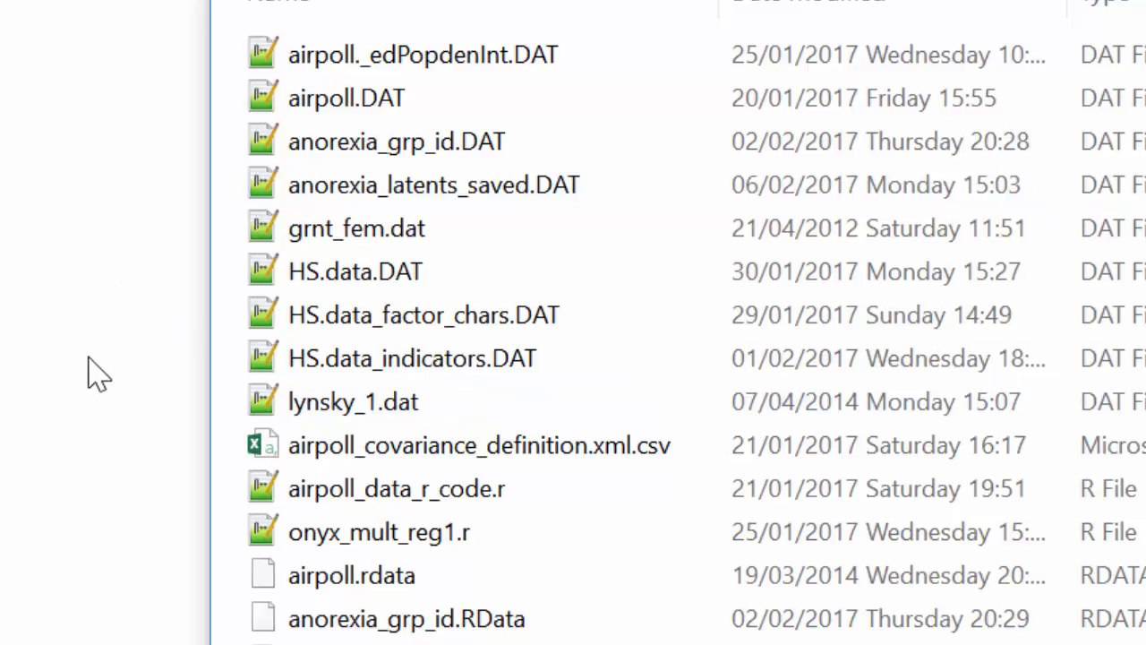
pyautogui.click(329, 152)
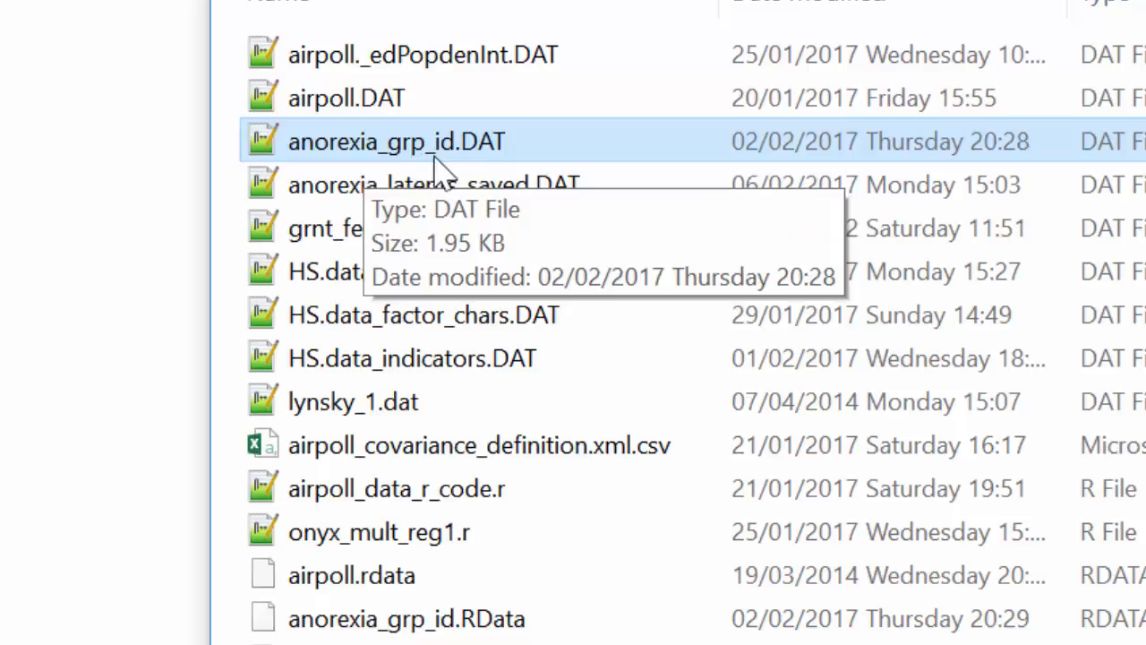
pyautogui.moveTo(436, 166); pyautogui.dragTo(79, 155)
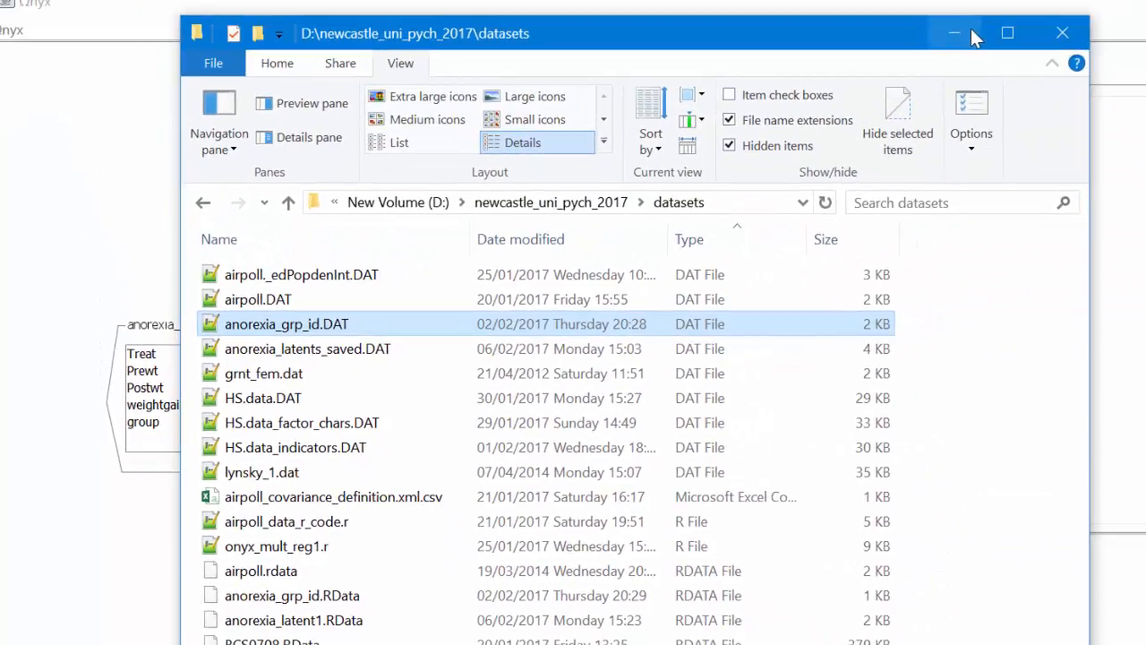
pyautogui.click(965, 31)
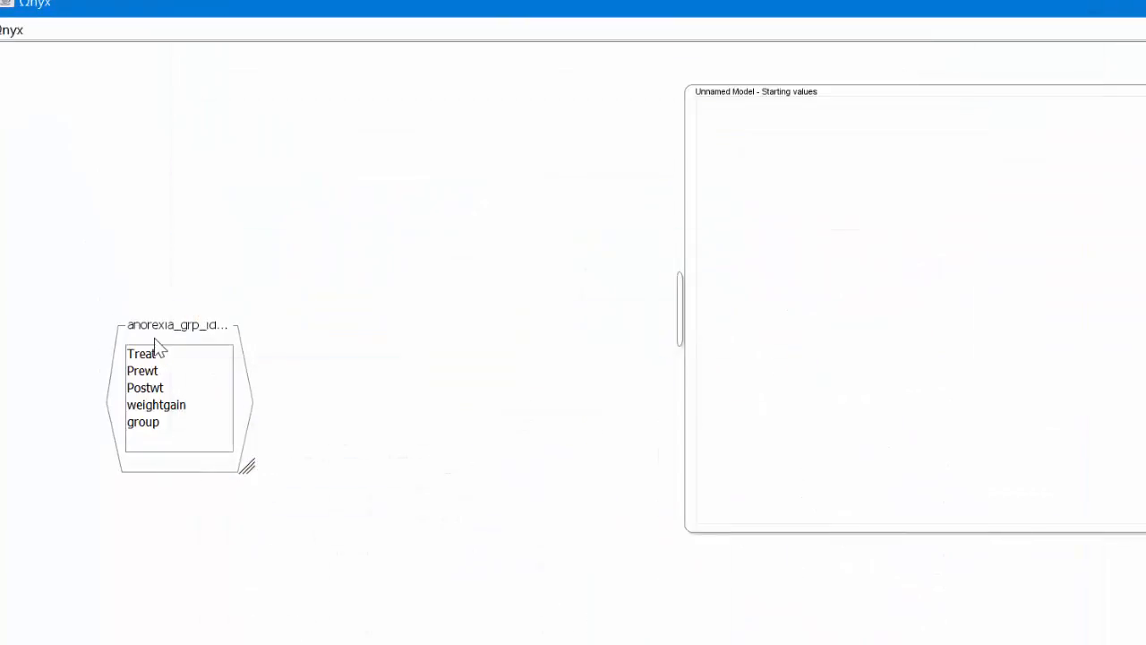
pyautogui.moveTo(161, 338); pyautogui.dragTo(262, 123)
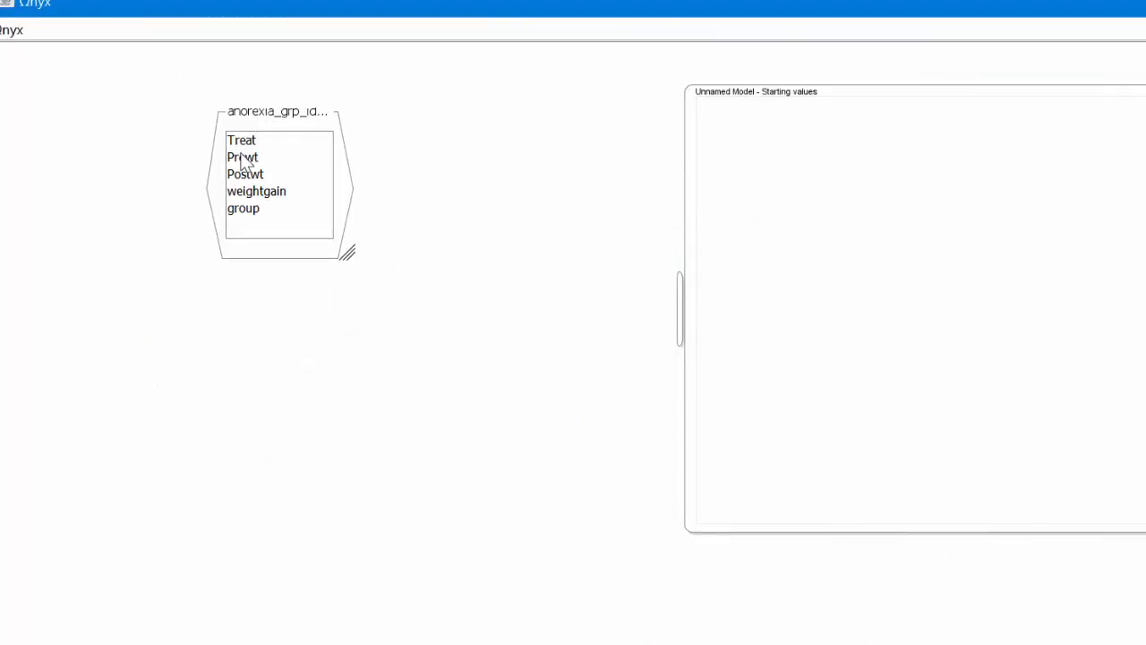
# Step: Add Prewt and Postwt from the anorexia dataset to the empty model as side-by-side observed variables
pyautogui.click(240, 158)
pyautogui.moveTo(411, 166); pyautogui.dragTo(809, 225)
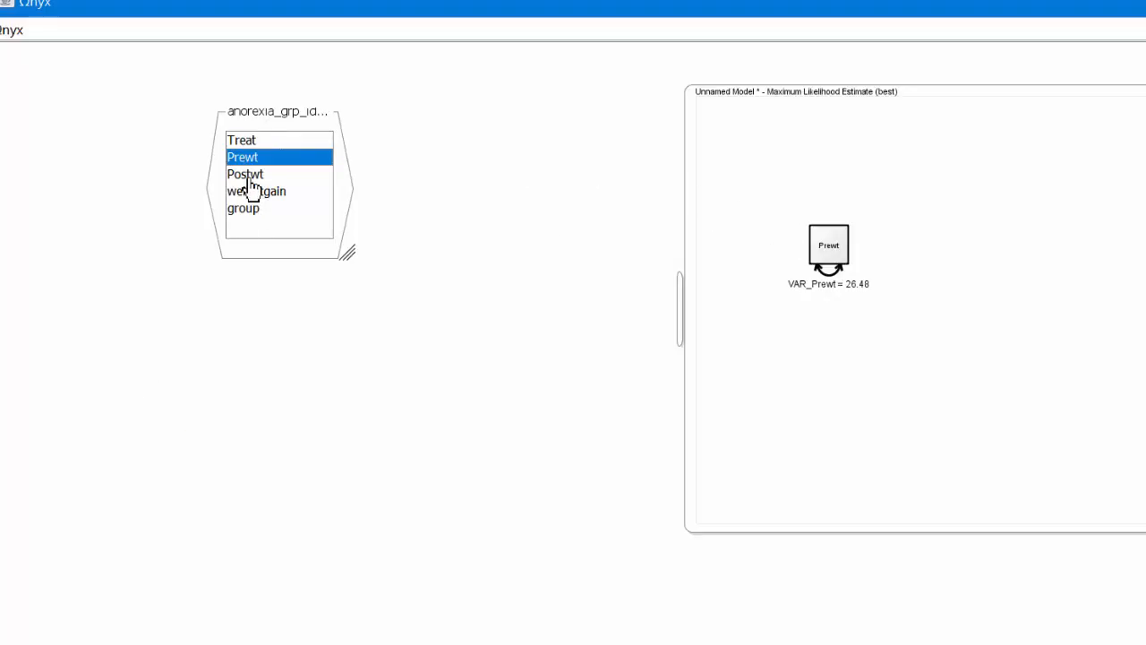
pyautogui.moveTo(250, 179); pyautogui.dragTo(1094, 247)
pyautogui.click(815, 255)
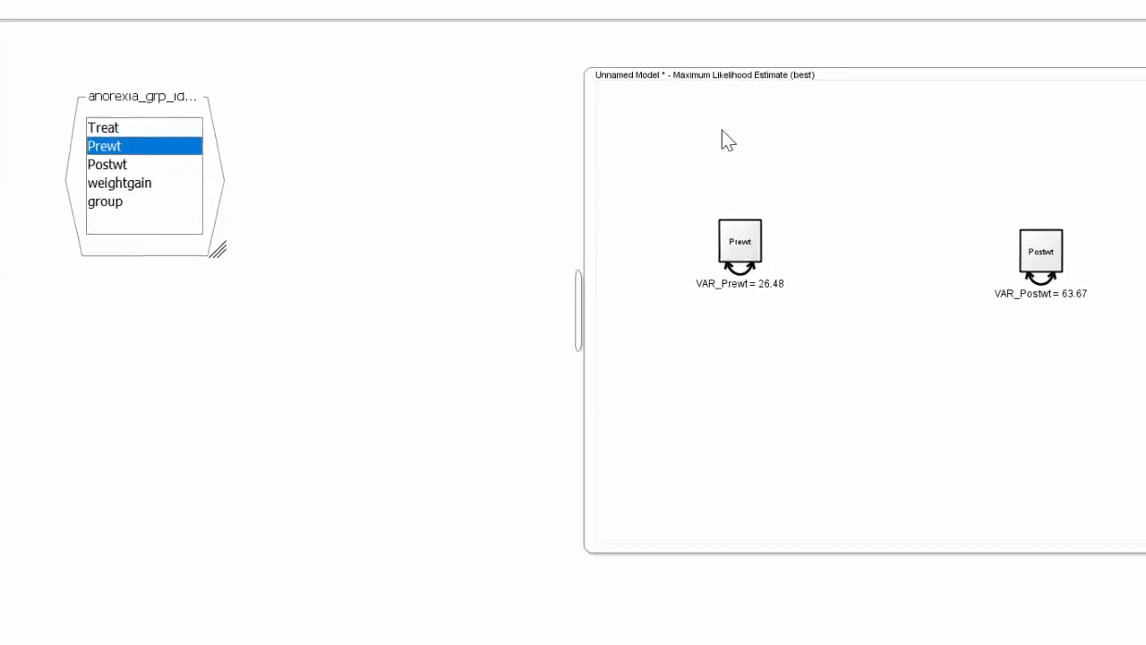
# Step: Create a constant above Prewt and draw a path from it to Prewt
pyautogui.rightClick(813, 147)
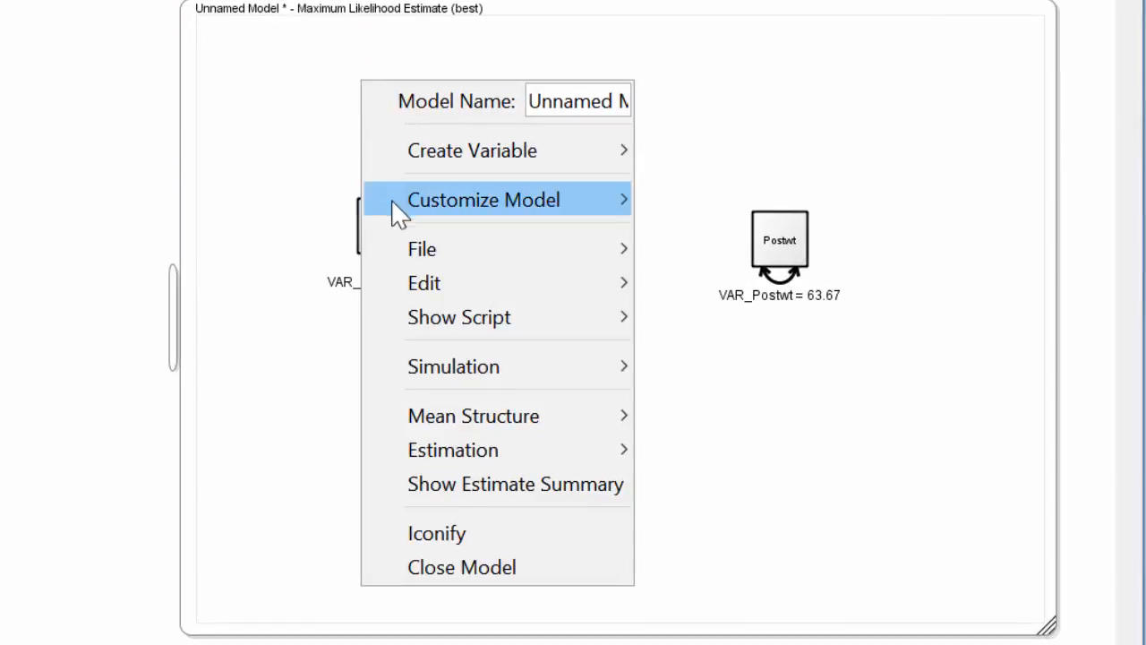
pyautogui.moveTo(461, 160)
pyautogui.click(695, 163)
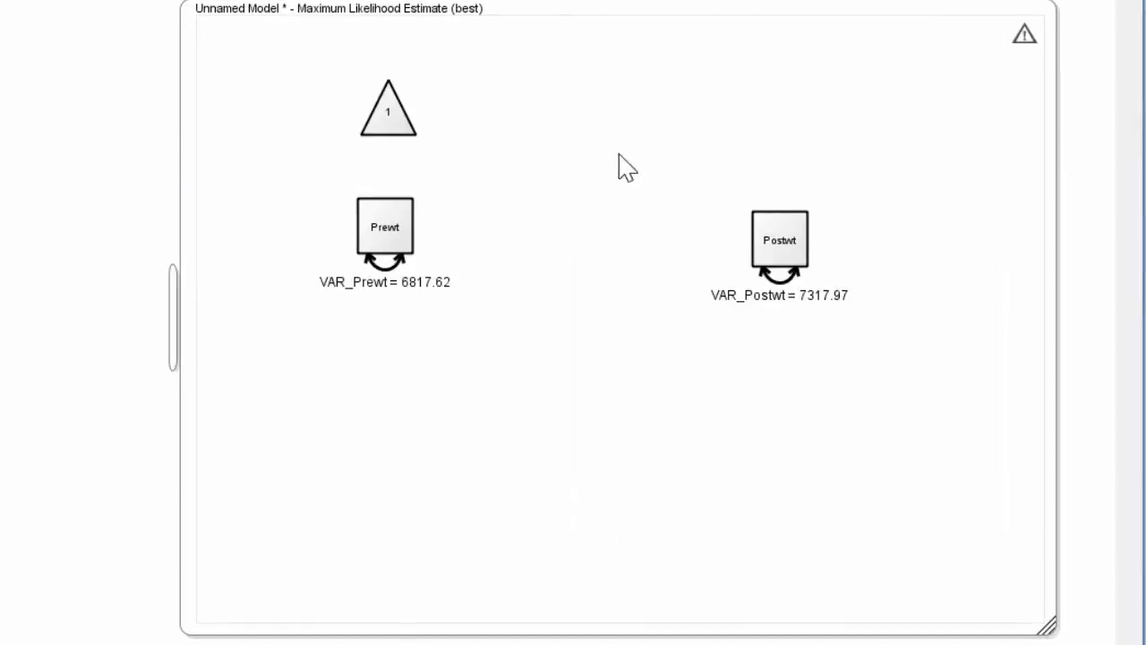
pyautogui.moveTo(385, 115); pyautogui.dragTo(385, 238)
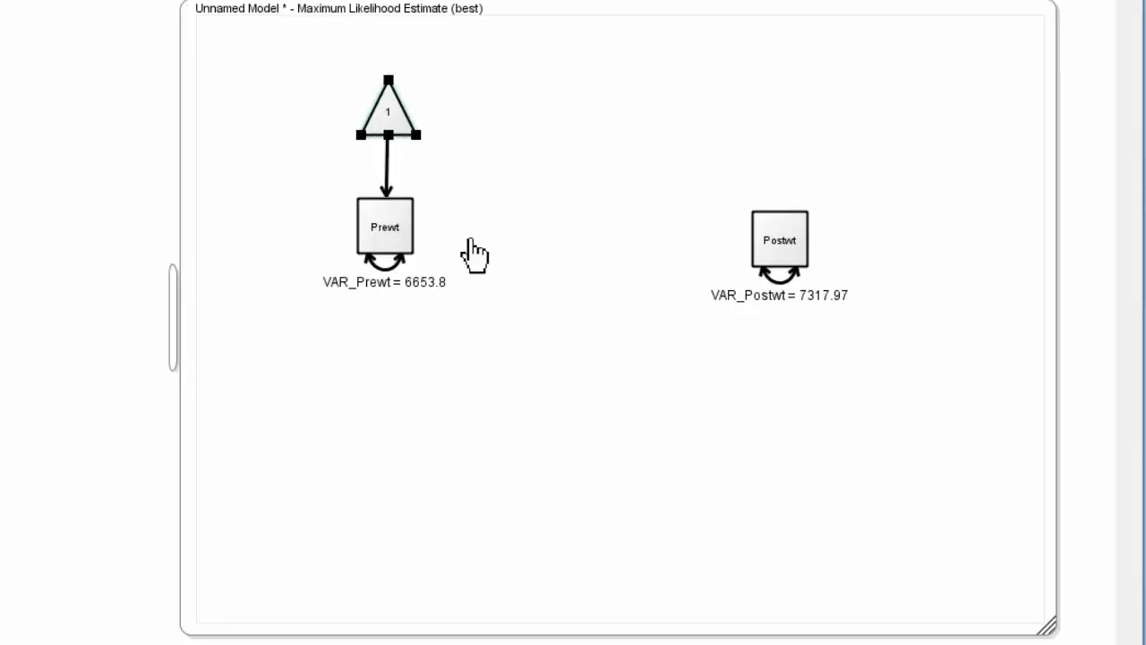
# Step: Create a second constant, draw a path from it to Postwt, and move the constant directly above Postwt
pyautogui.click(710, 96)
pyautogui.rightClick(693, 78)
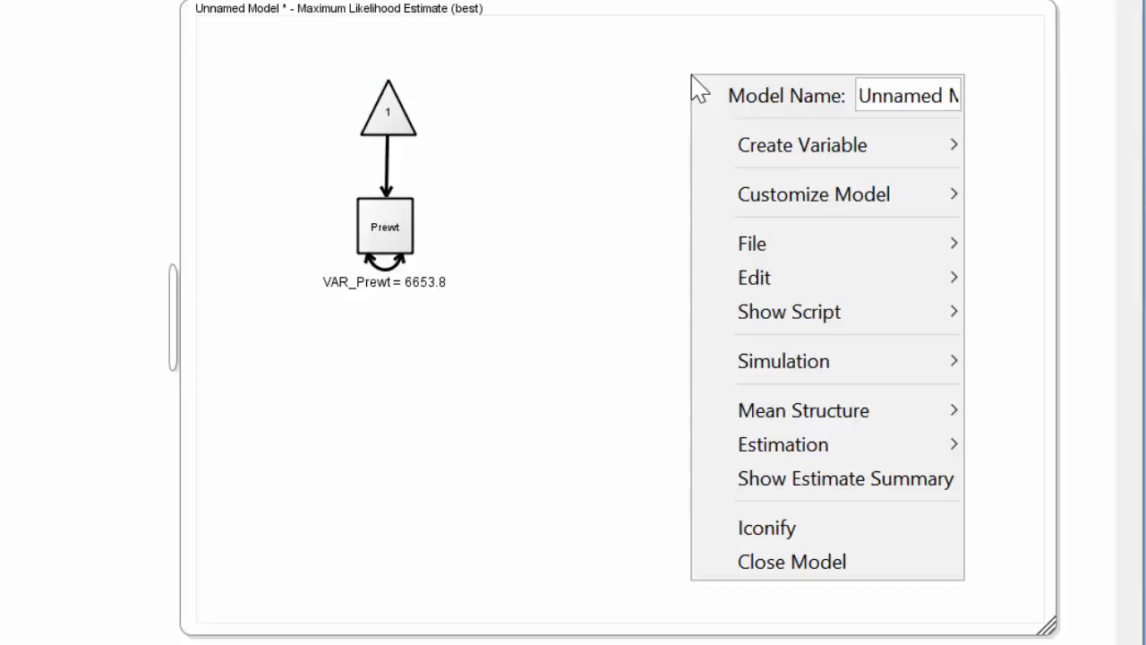
pyautogui.moveTo(711, 157)
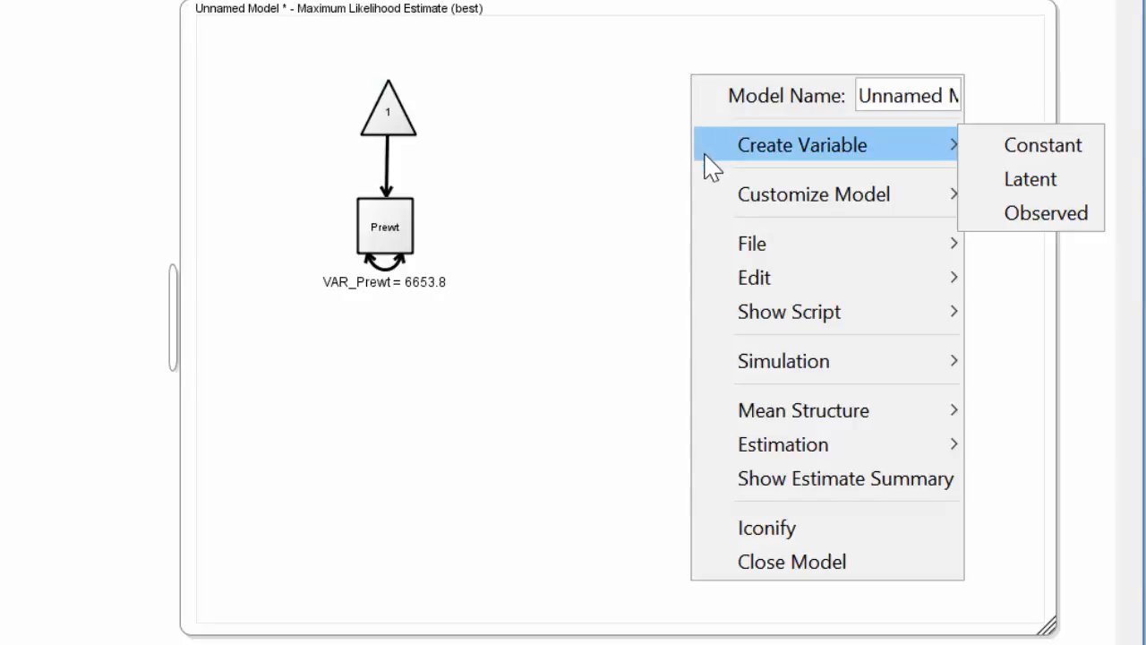
pyautogui.click(1018, 154)
pyautogui.moveTo(718, 108); pyautogui.dragTo(784, 234)
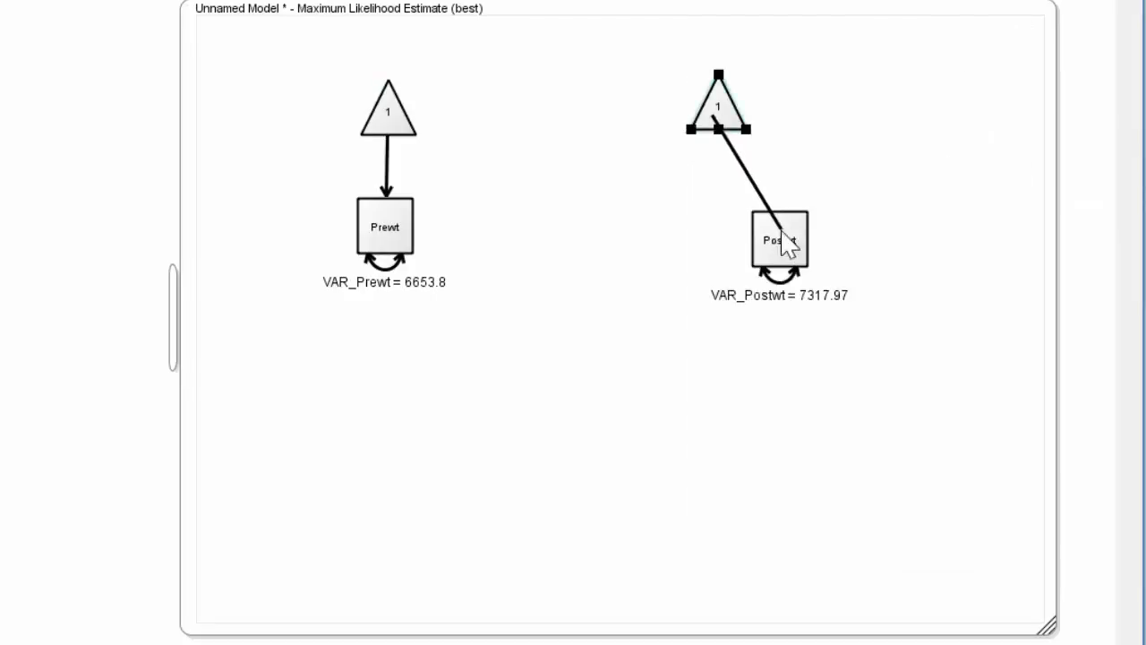
pyautogui.moveTo(728, 112); pyautogui.dragTo(790, 122)
# Step: Make the path from the constant to Prewt a free parameter
pyautogui.click(392, 175)
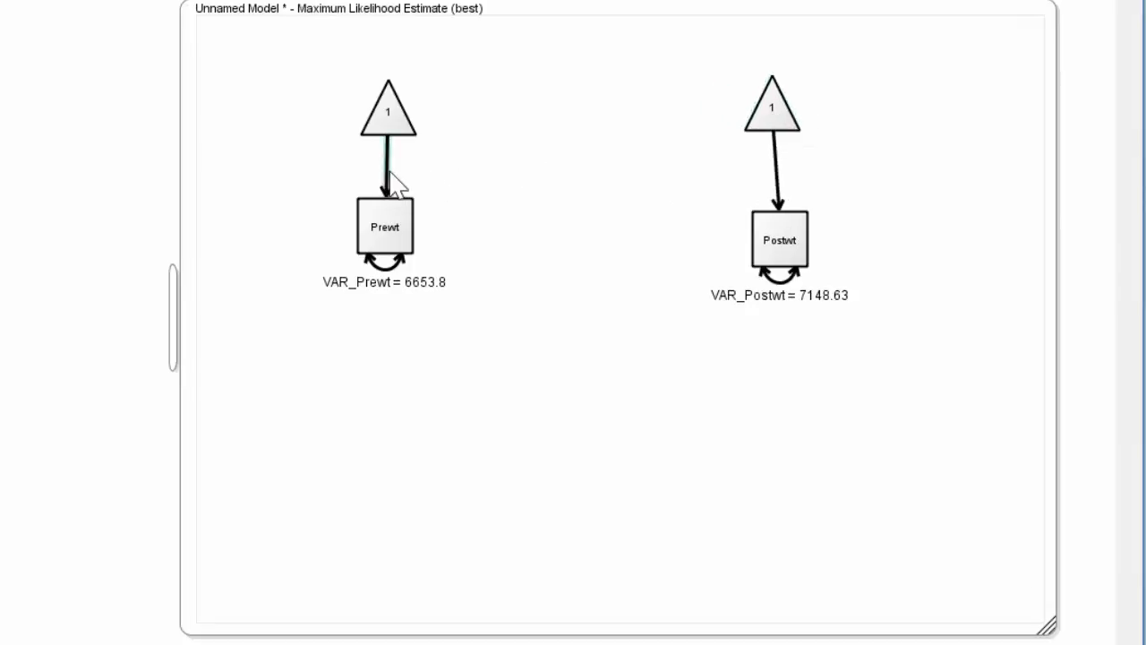
pyautogui.rightClick(391, 174)
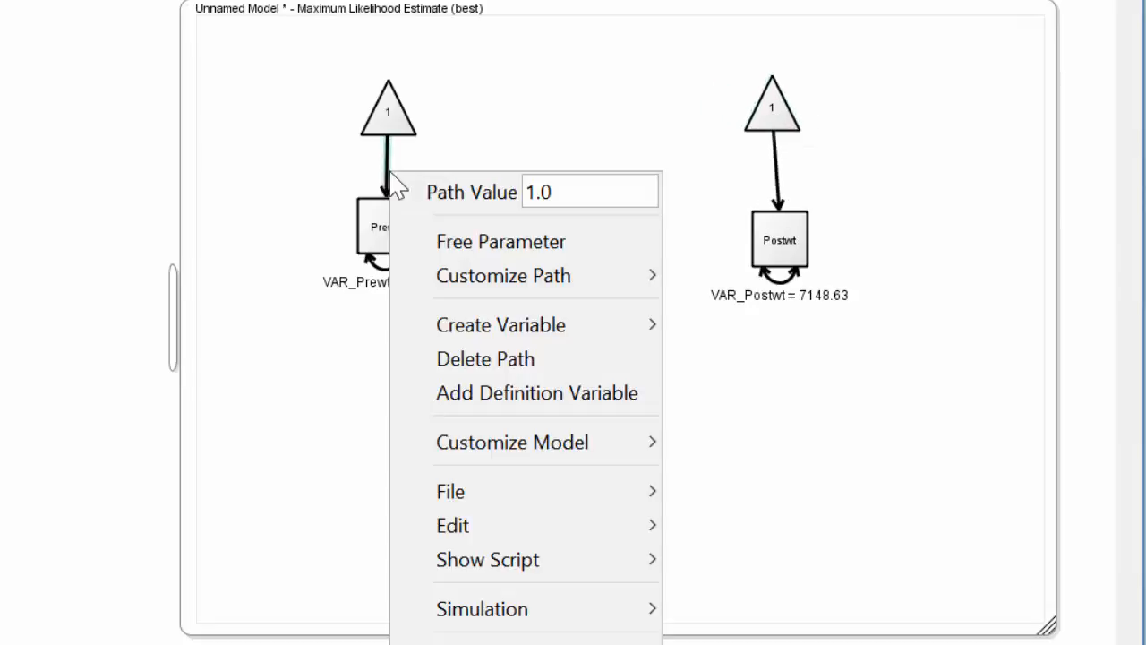
pyautogui.click(428, 240)
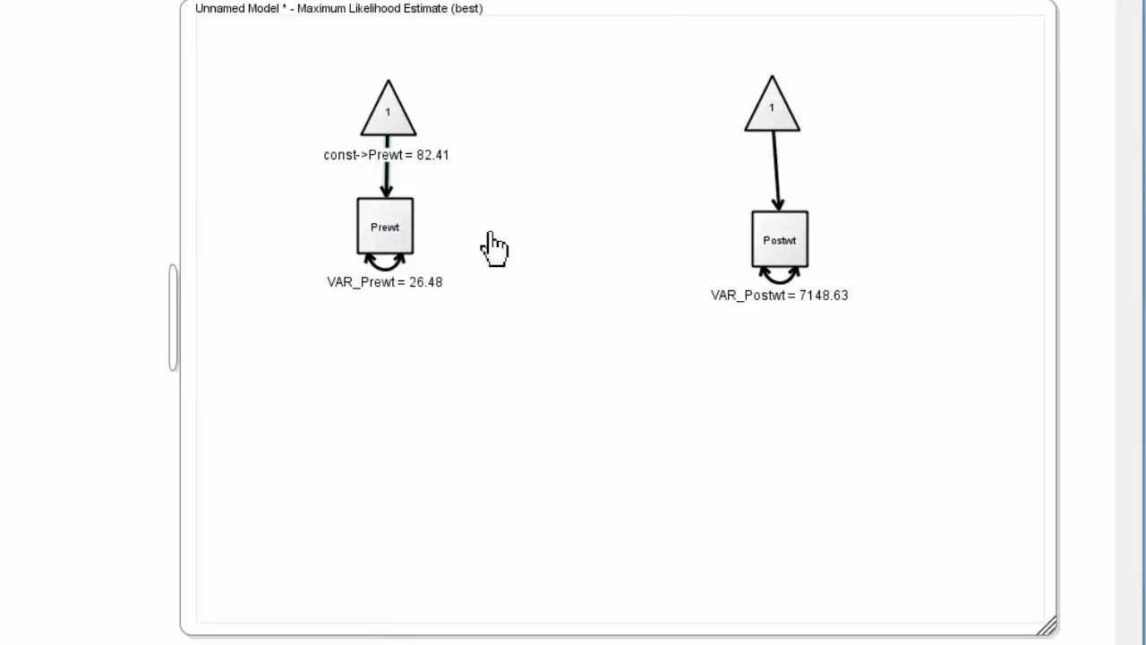
pyautogui.rightClick(773, 161)
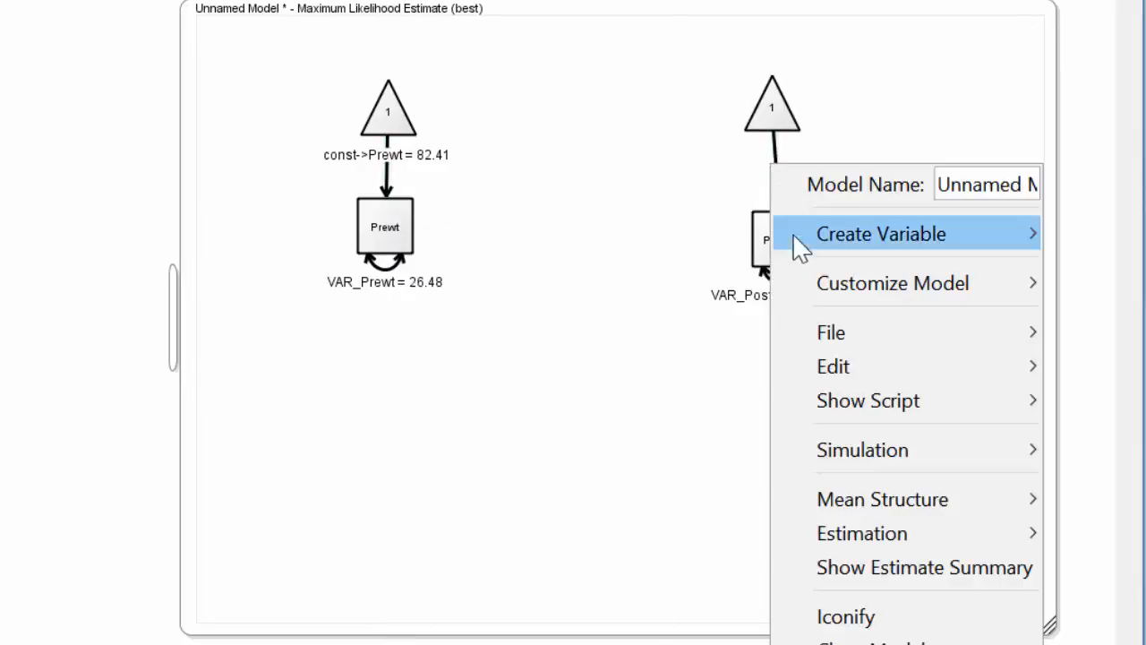
pyautogui.moveTo(798, 241)
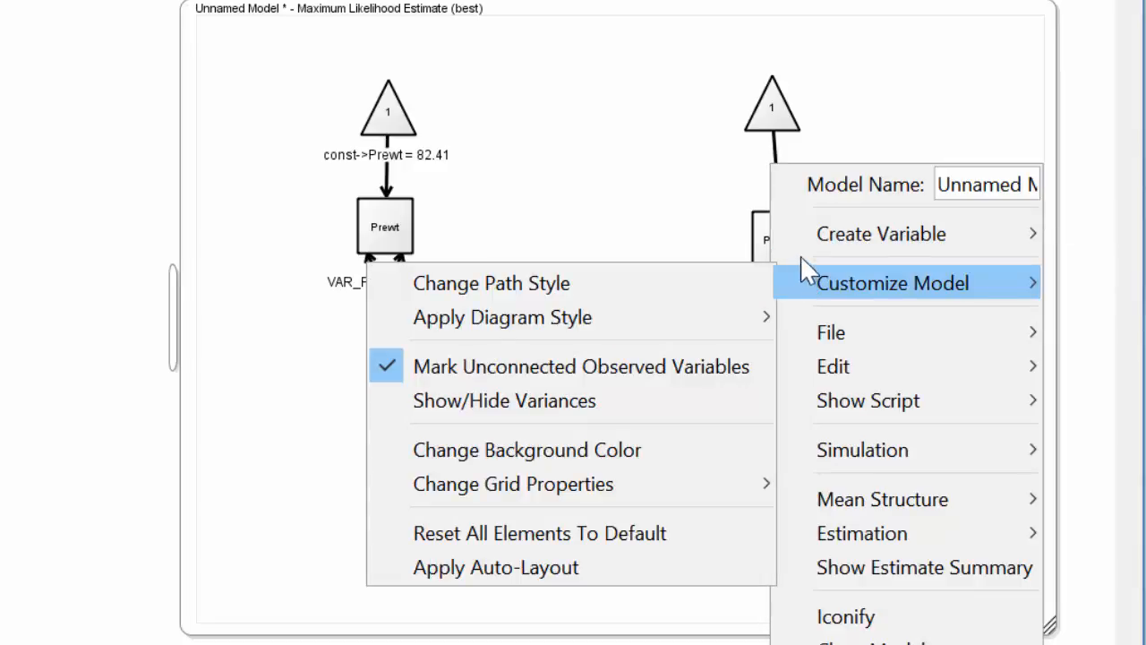
pyautogui.click(773, 164)
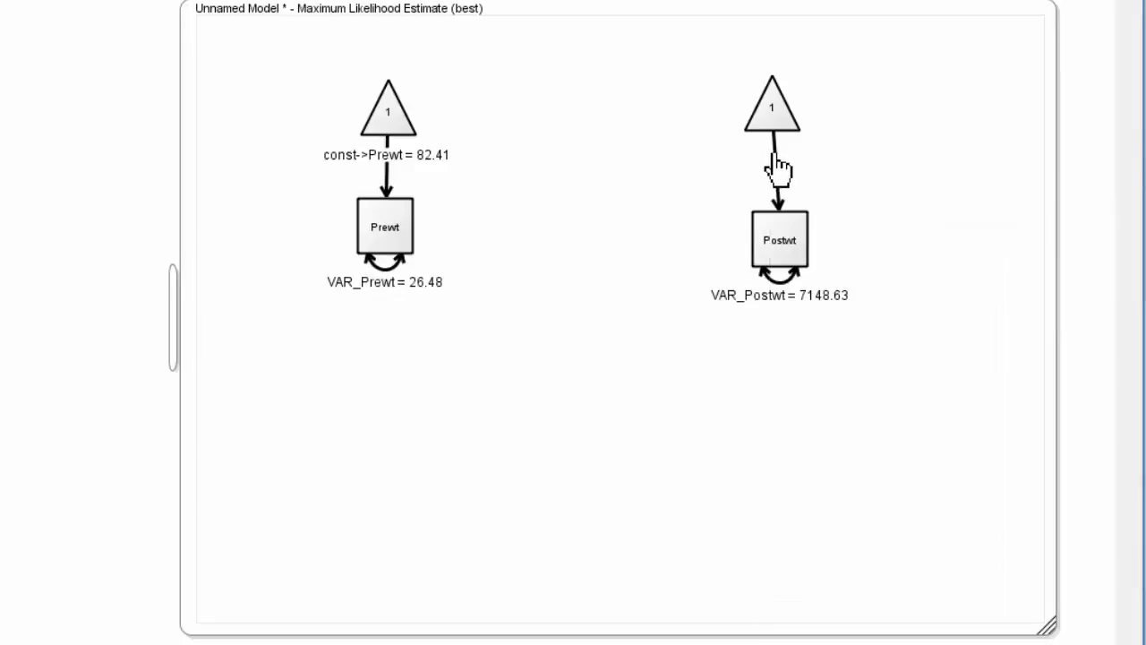
pyautogui.click(772, 152)
pyautogui.rightClick(775, 168)
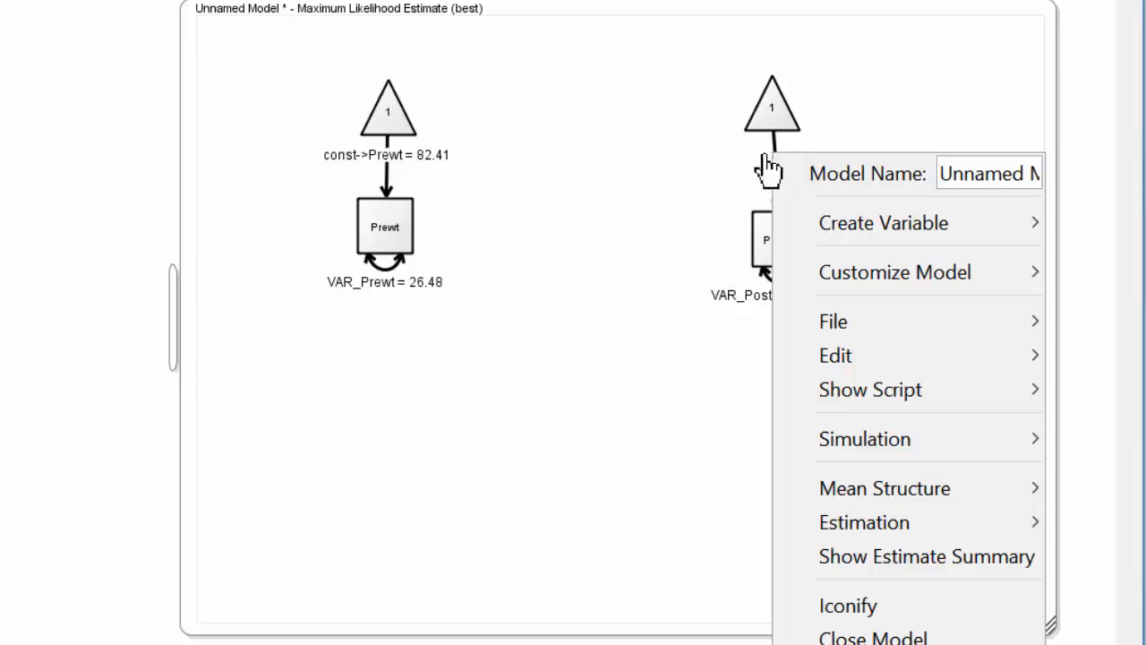
pyautogui.click(716, 181)
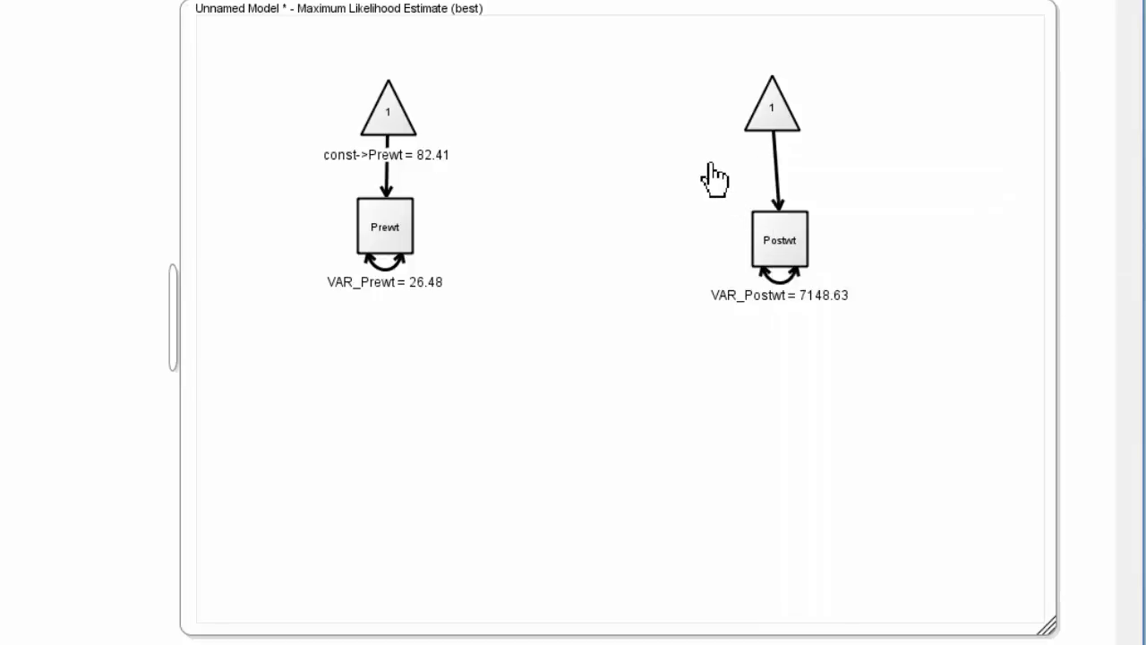
# Step: Make the path from the constant to Postwt a free parameter
pyautogui.click(775, 176)
pyautogui.rightClick(780, 189)
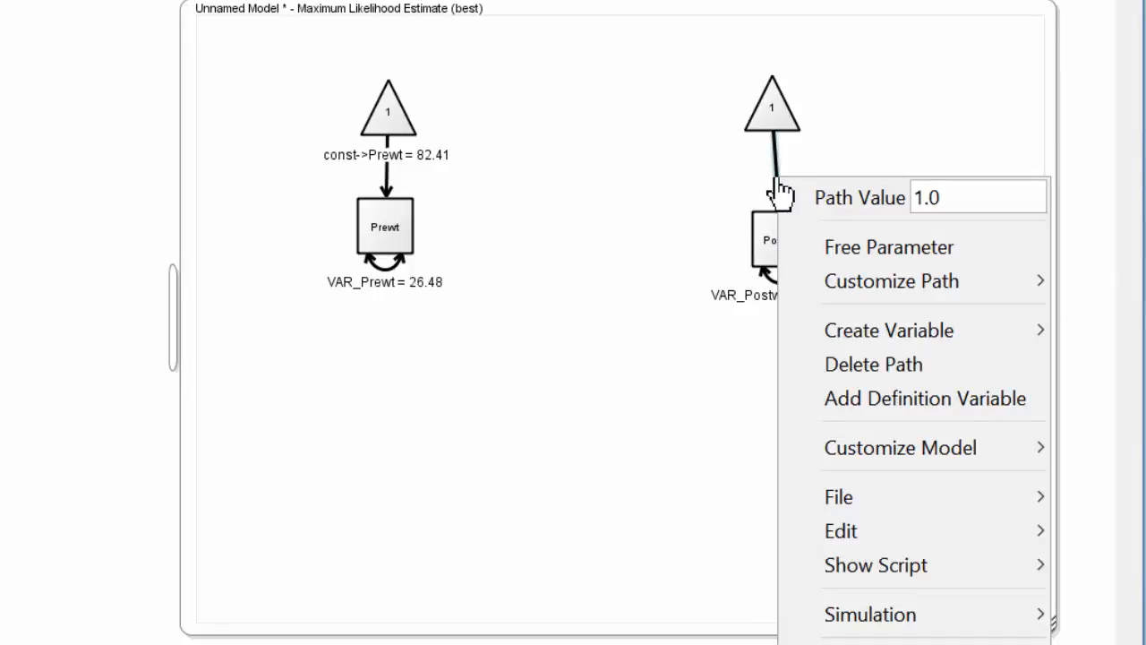
pyautogui.click(799, 247)
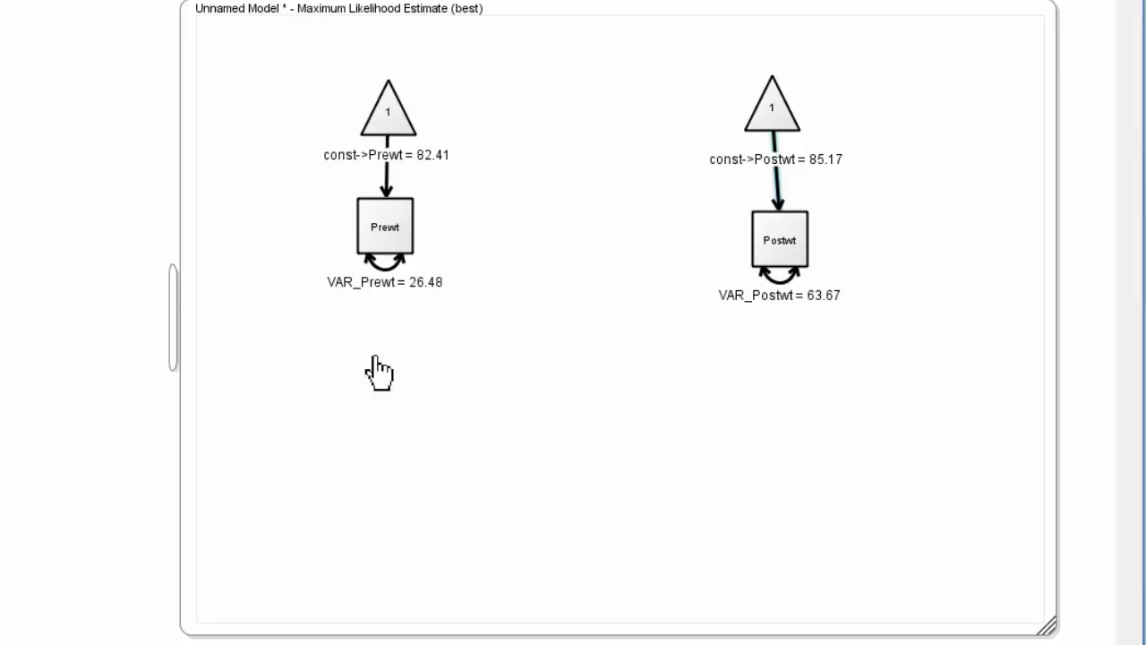
# Step: Move Postwt and its constant closer to Prewt, keeping the constant above the variable
pyautogui.moveTo(388, 227)
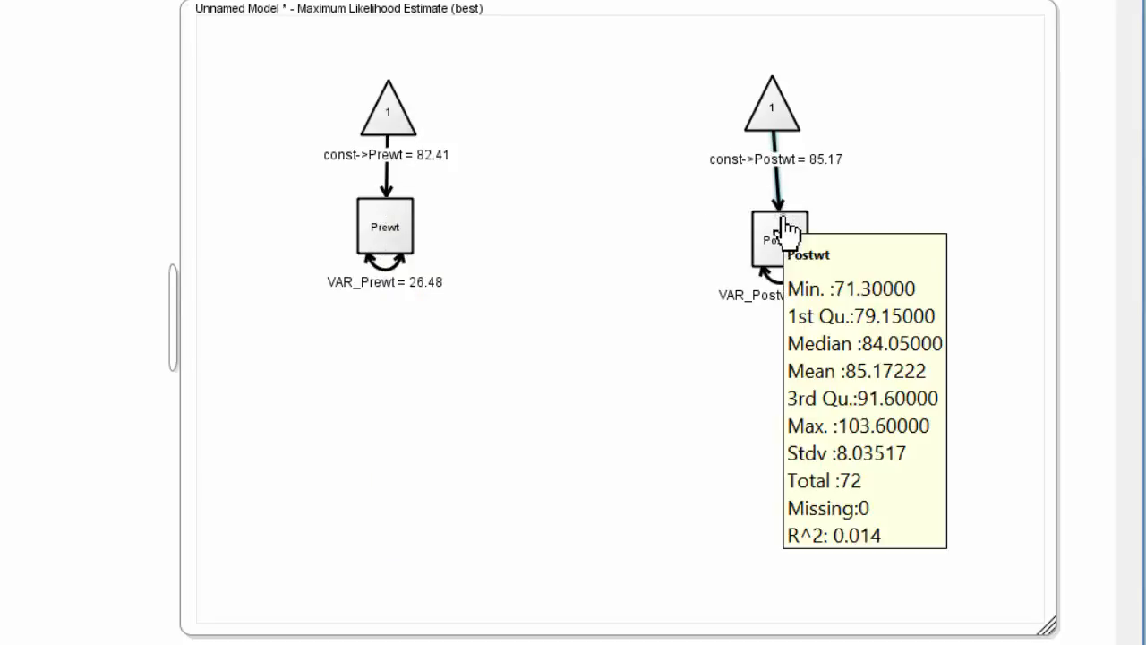
pyautogui.moveTo(785, 228); pyautogui.dragTo(738, 239)
pyautogui.moveTo(775, 115); pyautogui.dragTo(686, 116)
pyautogui.moveTo(724, 247); pyautogui.dragTo(676, 248)
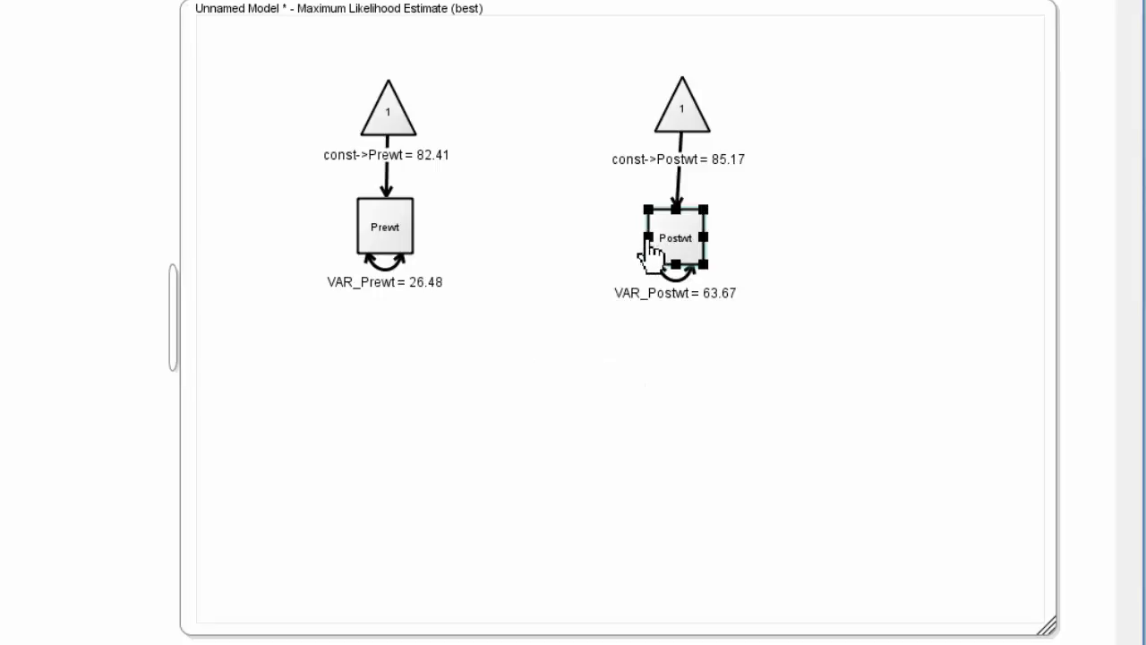
# Step: Draw a double-headed covariance path between Prewt and Postwt and bend it into a curve beneath both variables
pyautogui.click(386, 229)
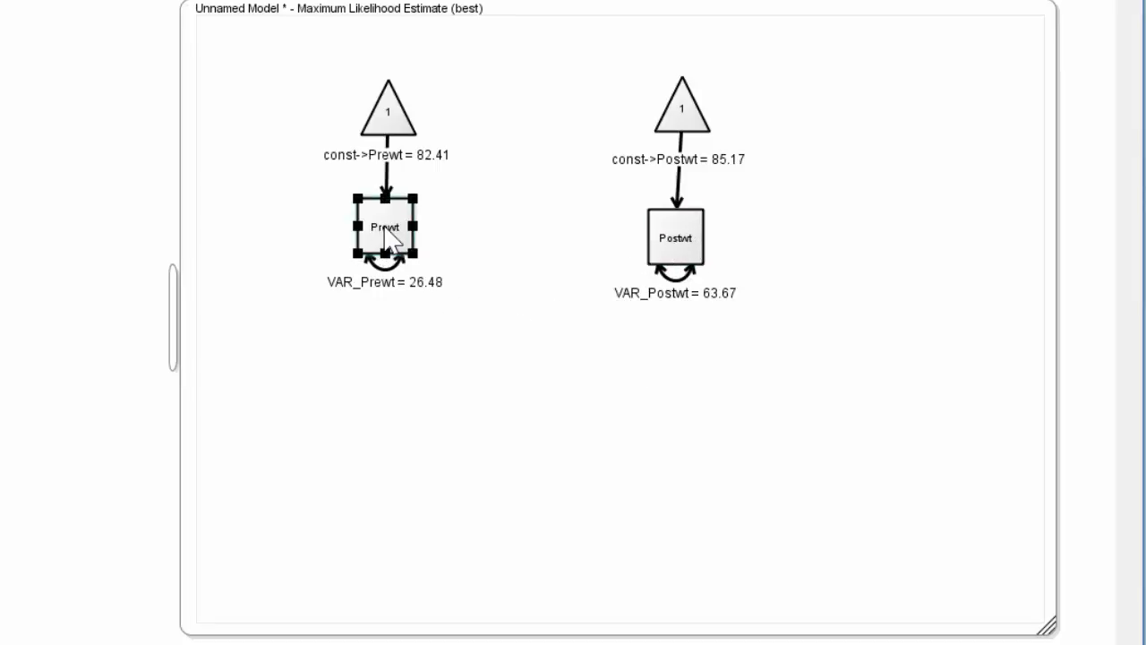
pyautogui.moveTo(384, 229); pyautogui.dragTo(675, 249)
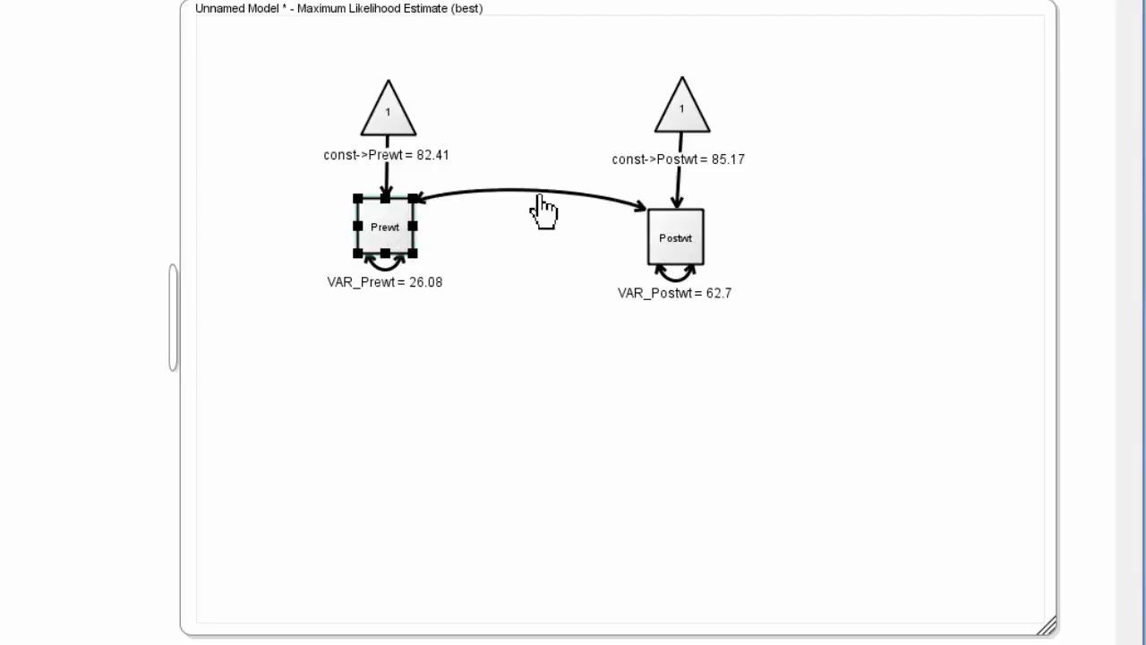
pyautogui.click(500, 199)
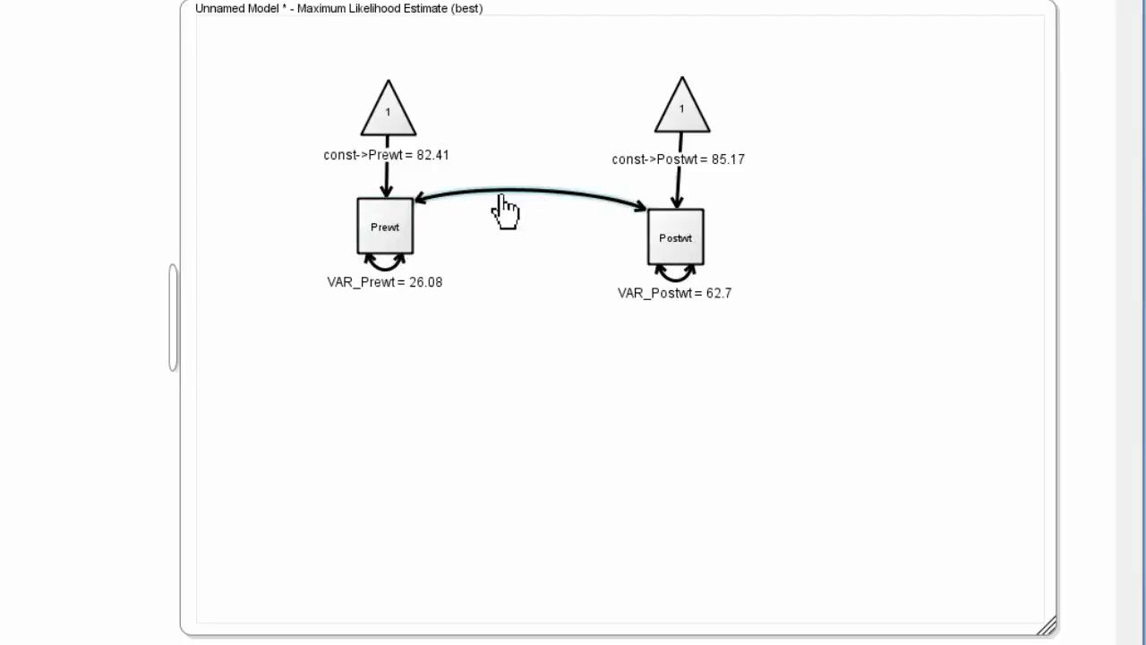
pyautogui.click(418, 203)
pyautogui.moveTo(387, 174); pyautogui.dragTo(381, 385)
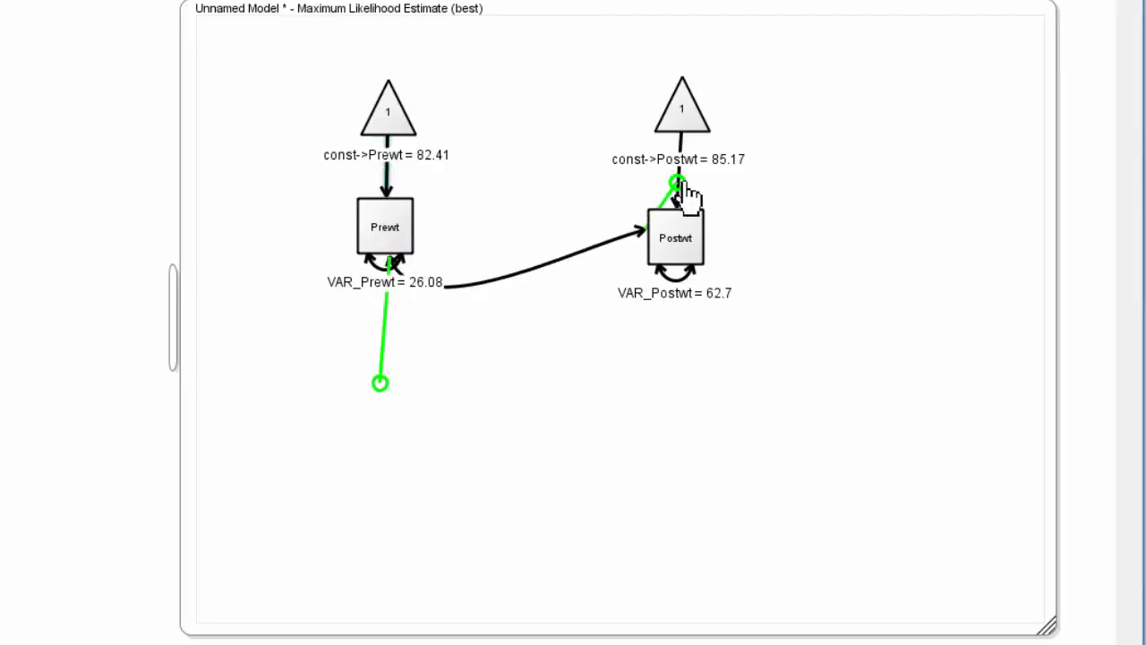
pyautogui.moveTo(678, 184); pyautogui.dragTo(736, 484)
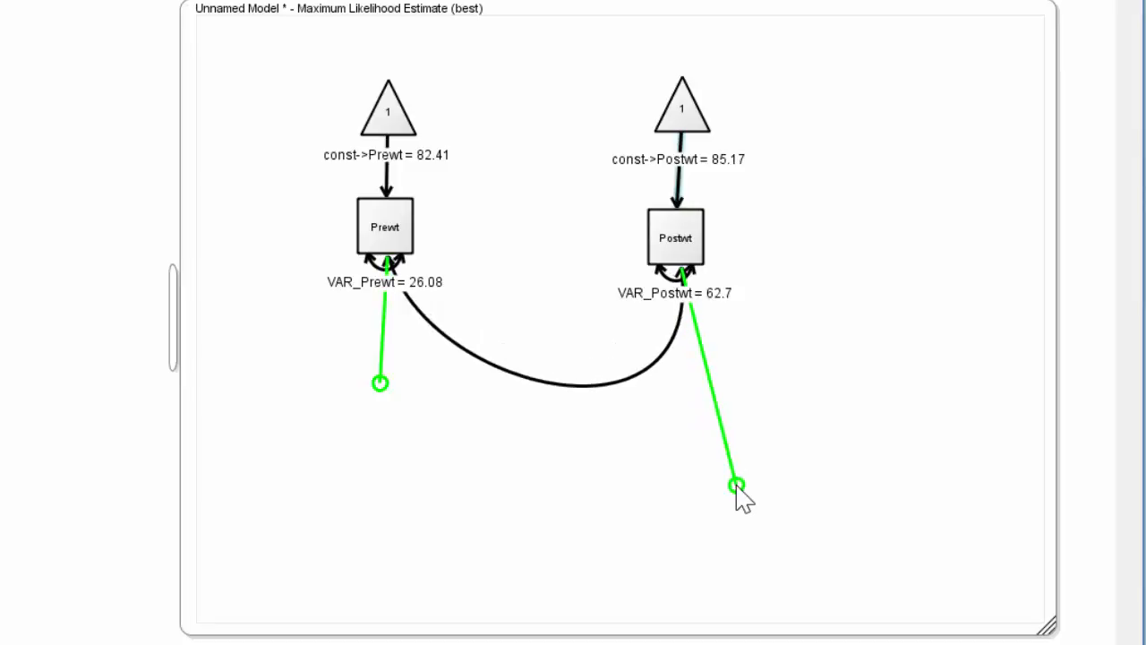
pyautogui.moveTo(378, 380); pyautogui.dragTo(350, 435)
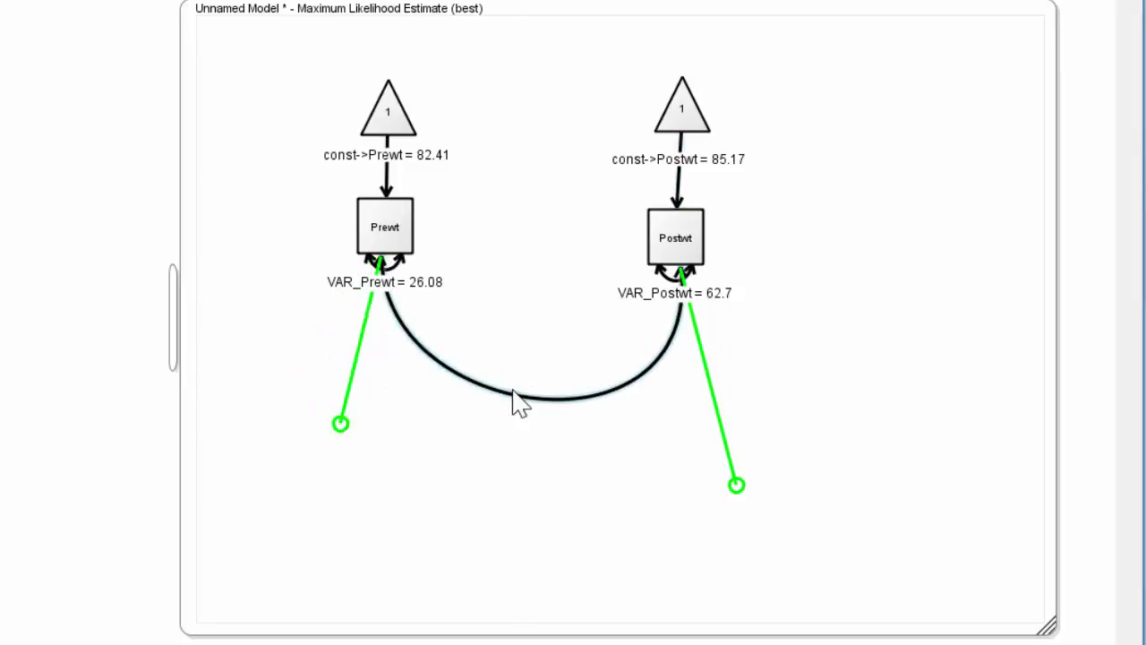
# Step: Make the covariance path between Prewt and Postwt a free parameter
pyautogui.rightClick(518, 402)
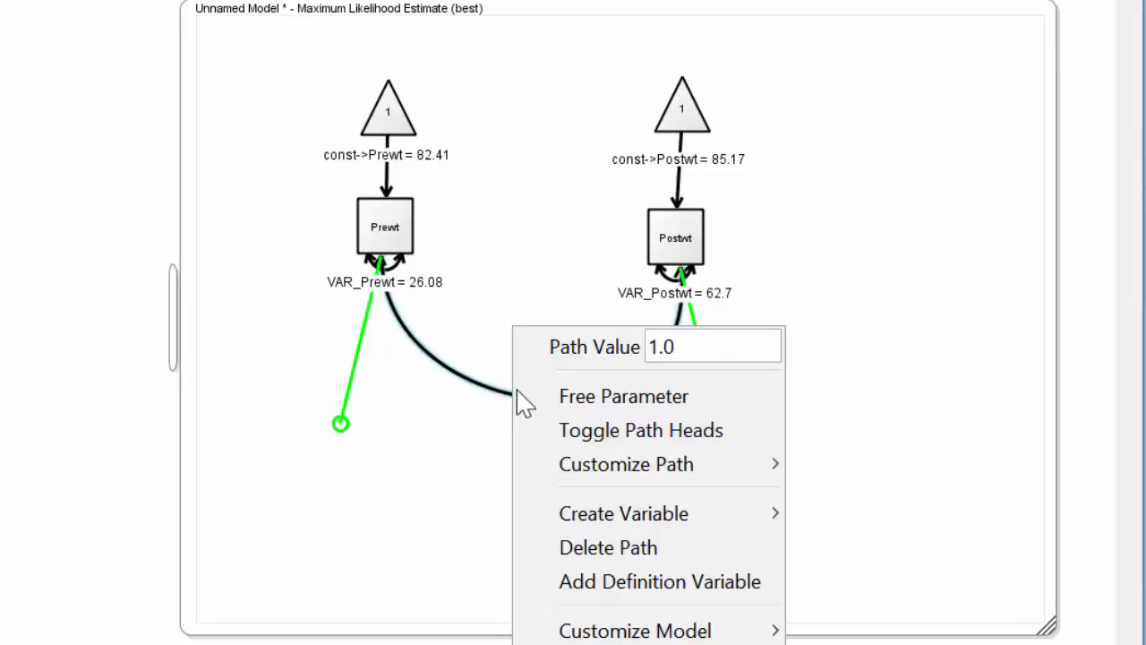
pyautogui.click(544, 398)
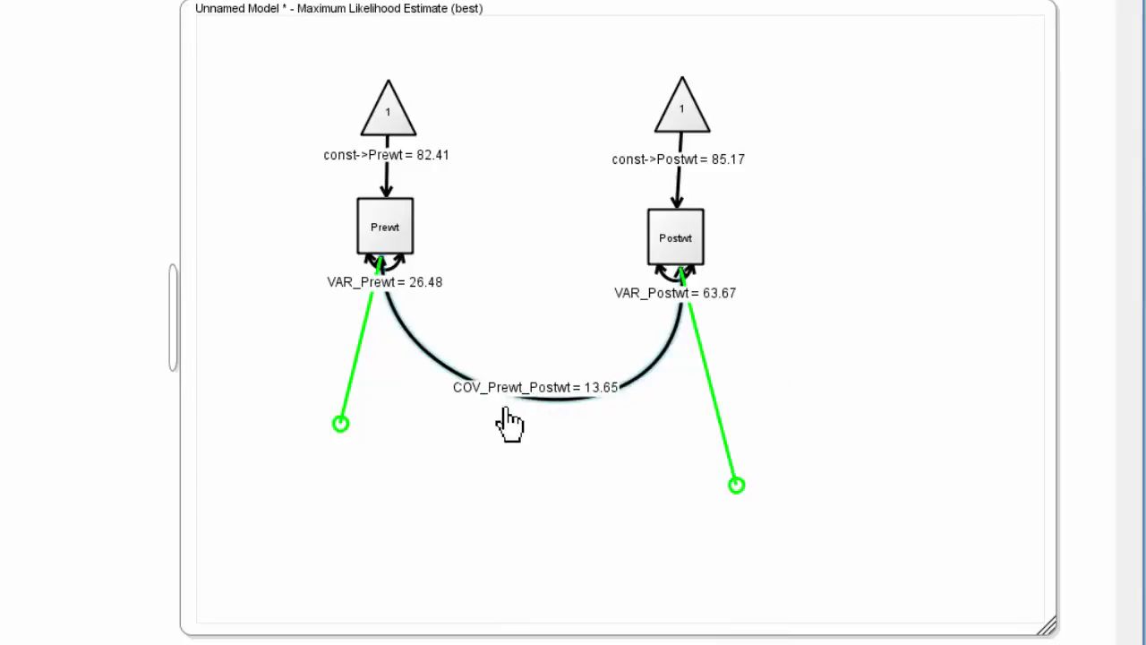
# Step: Show the standardized estimate on the covariance path between Prewt and Postwt
pyautogui.click(450, 370)
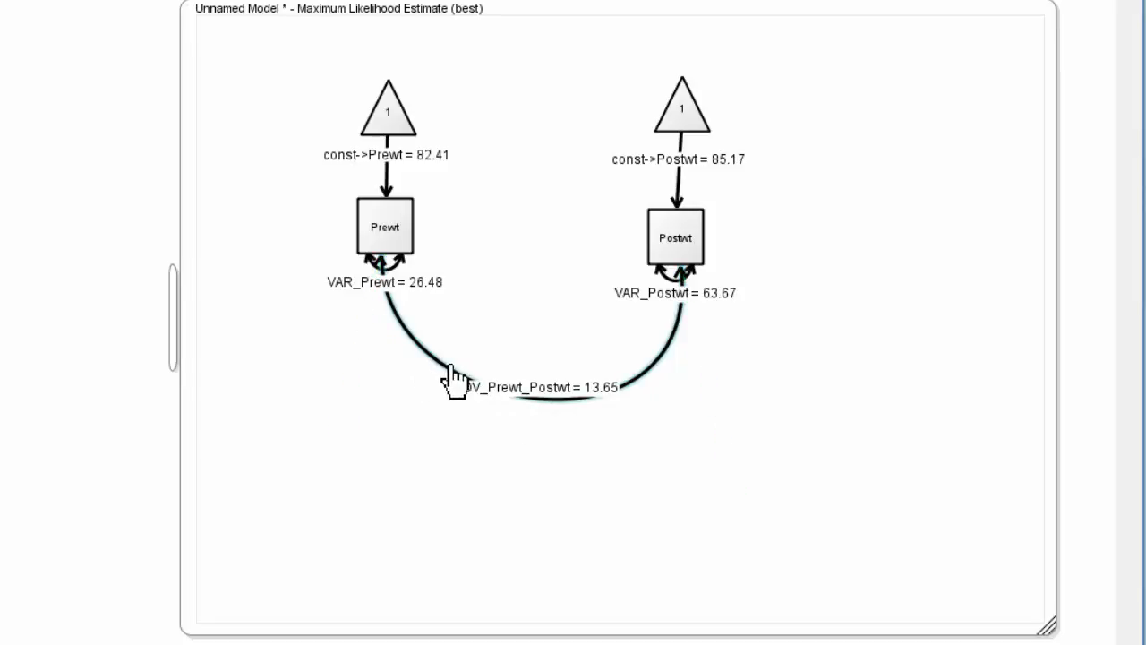
pyautogui.rightClick(451, 376)
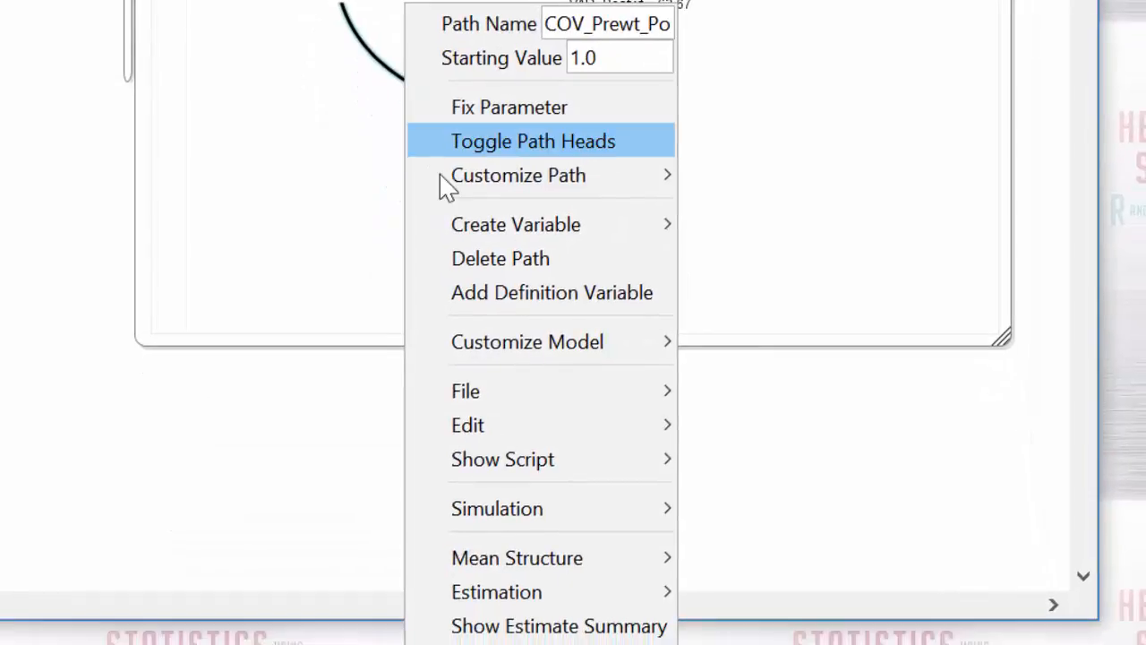
pyautogui.moveTo(496, 483)
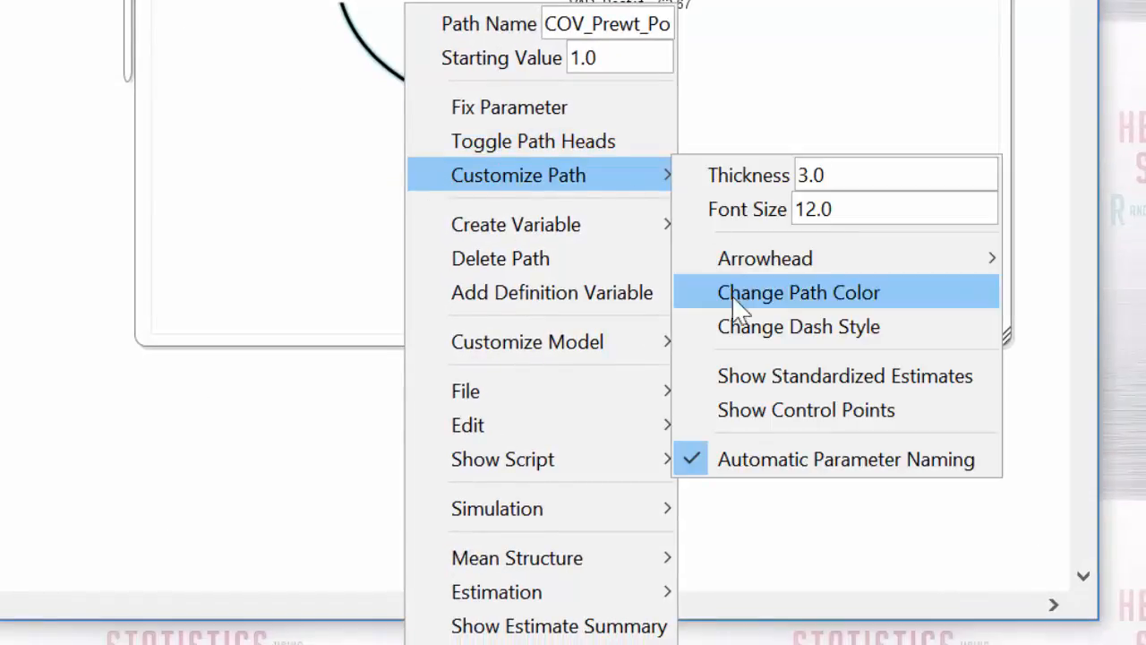
pyautogui.click(742, 375)
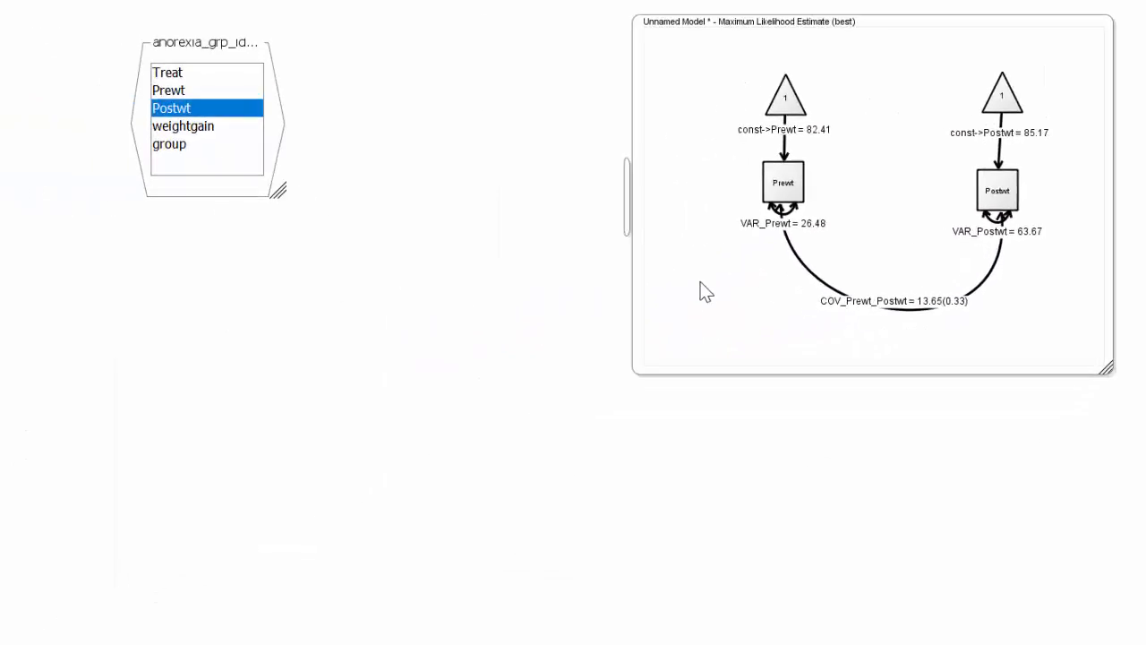
# Step: Show the estimate summary of the Prewt and Postwt model and enlarge its window
pyautogui.rightClick(705, 291)
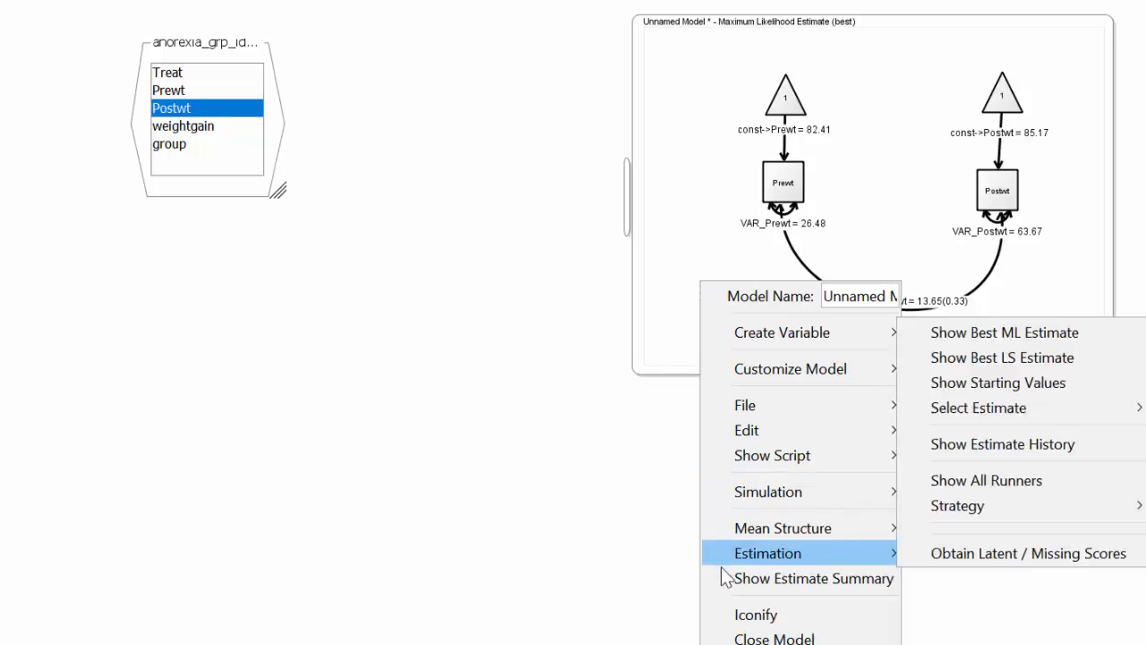
pyautogui.click(721, 573)
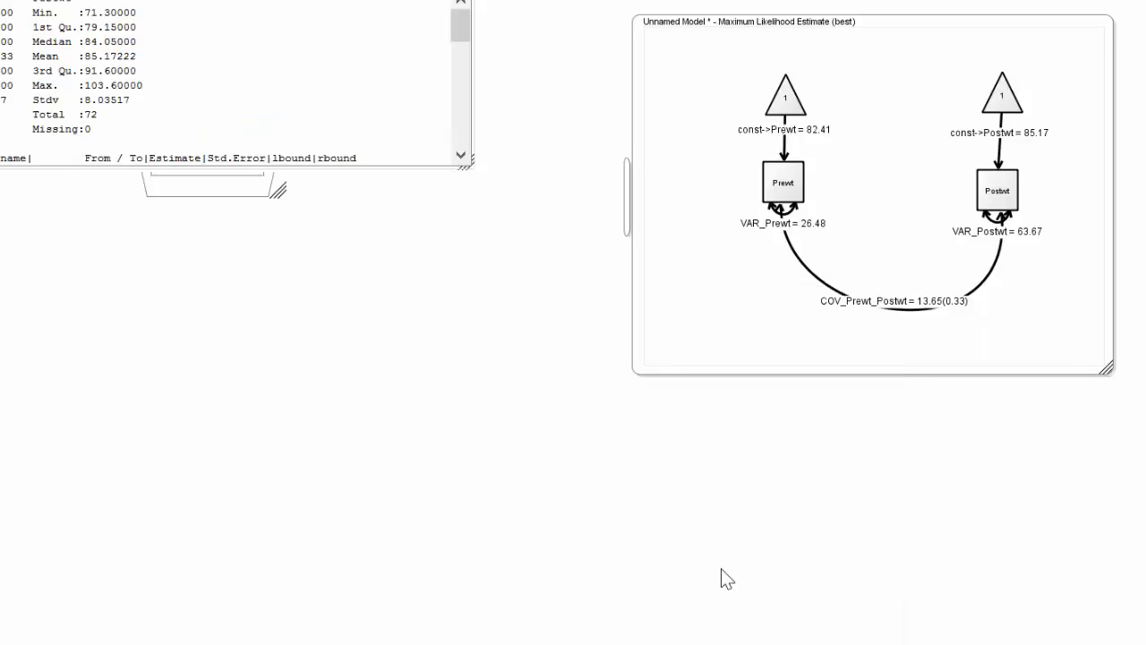
pyautogui.moveTo(781, 286); pyautogui.dragTo(931, 622)
pyautogui.moveTo(785, 294); pyautogui.dragTo(1063, 644)
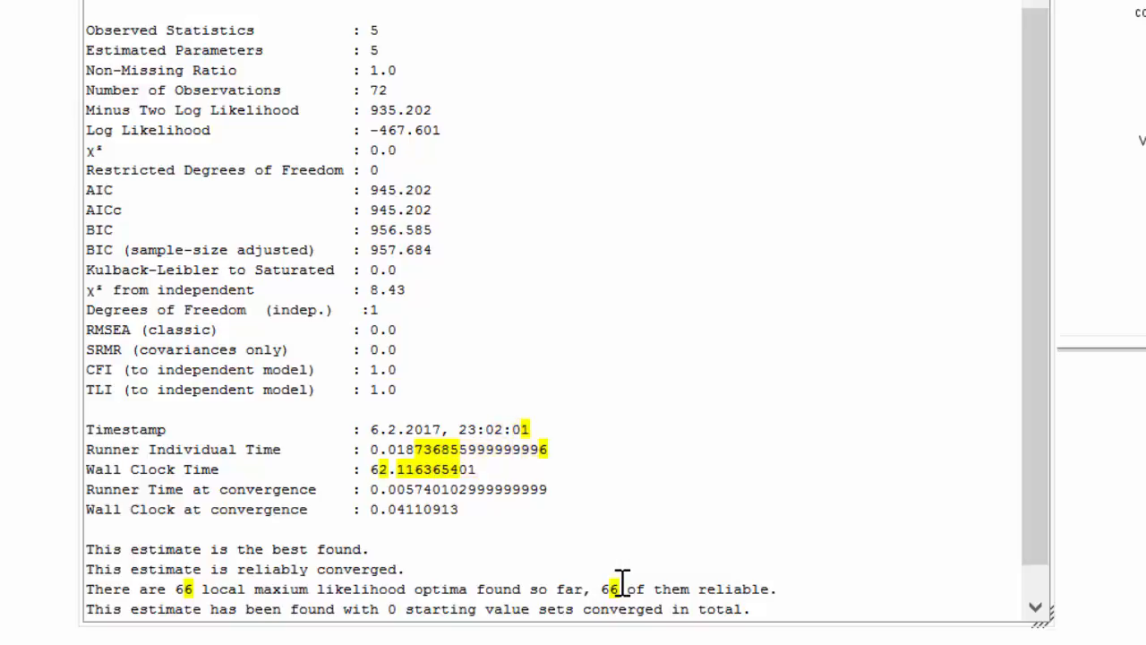
# Step: Examine the parameter estimates, standard errors and fit statistics in the estimate summary, resizing its window to read them
pyautogui.scroll(5, 621, 582)
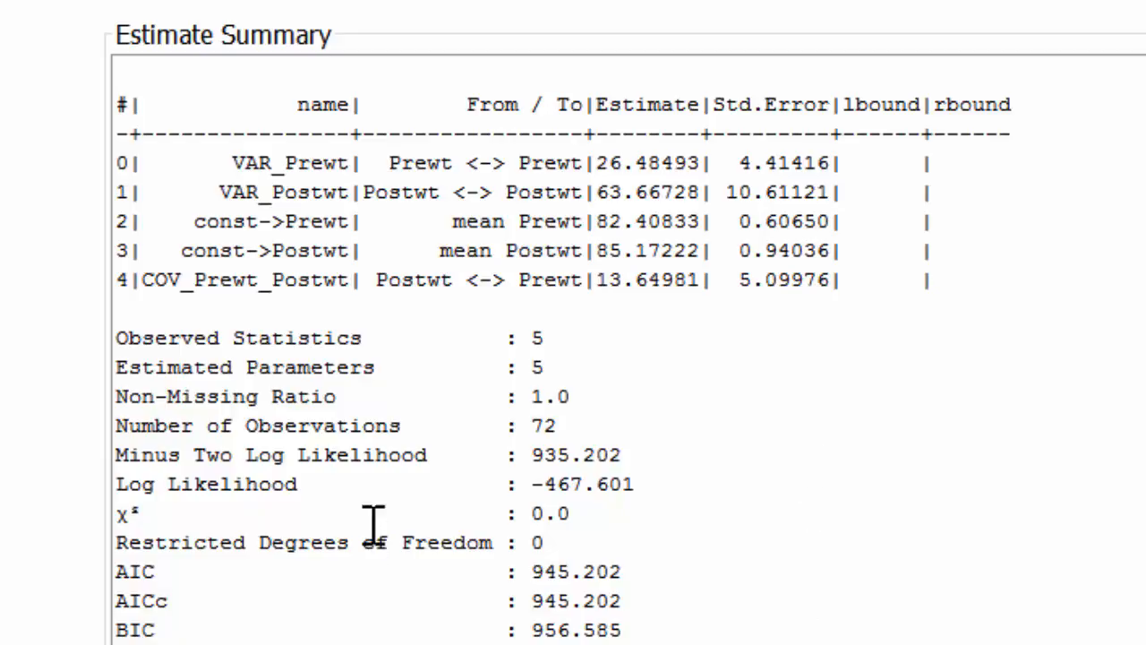
pyautogui.scroll(-5, 845, 474)
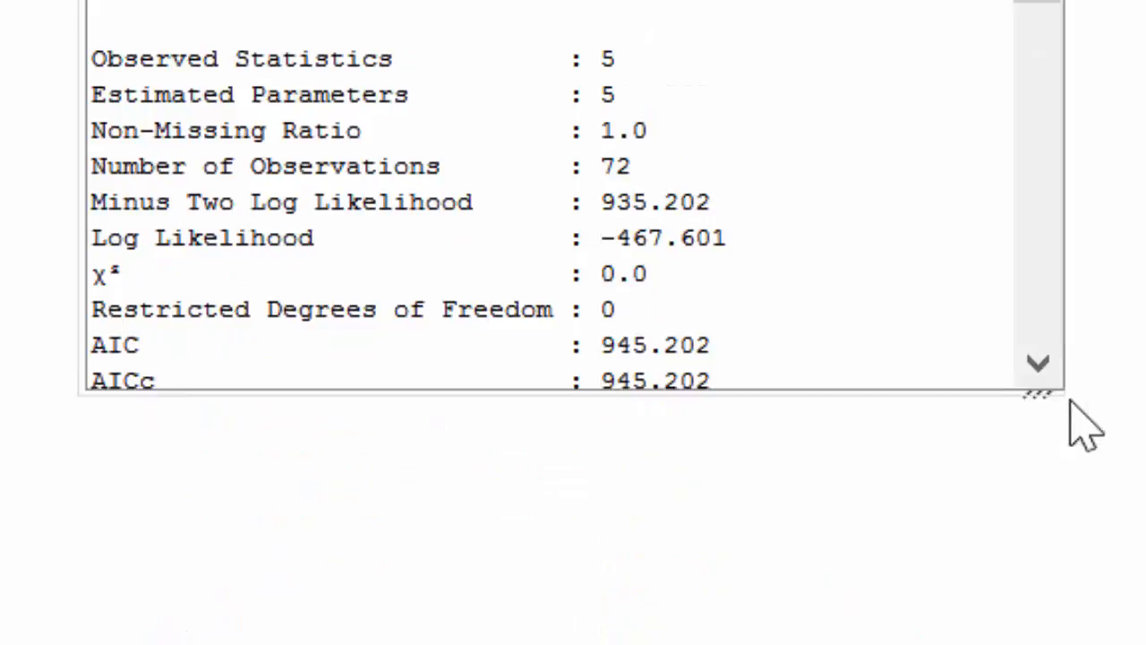
pyautogui.moveTo(1074, 421); pyautogui.dragTo(1145, 358)
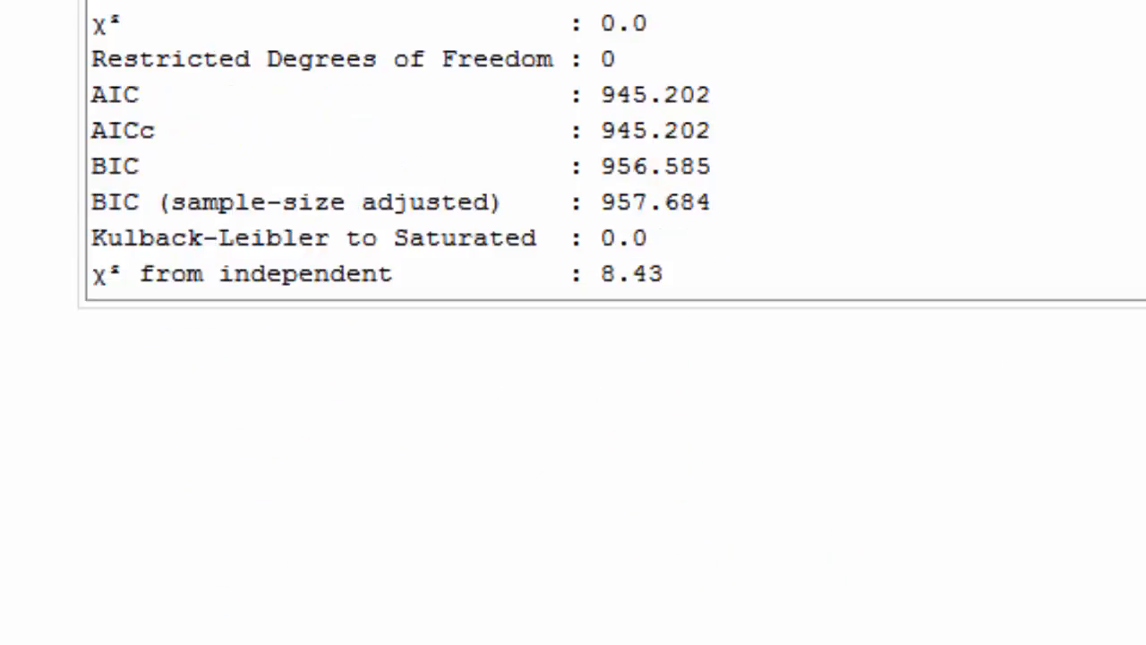
pyautogui.moveTo(1144, 305); pyautogui.dragTo(1145, 294)
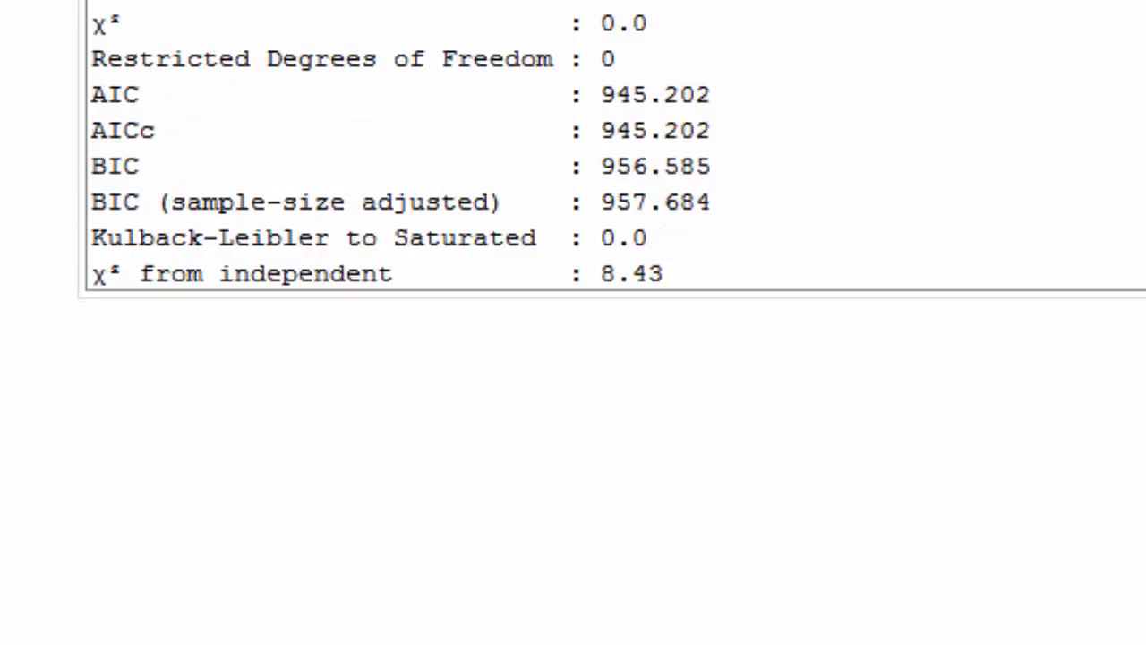
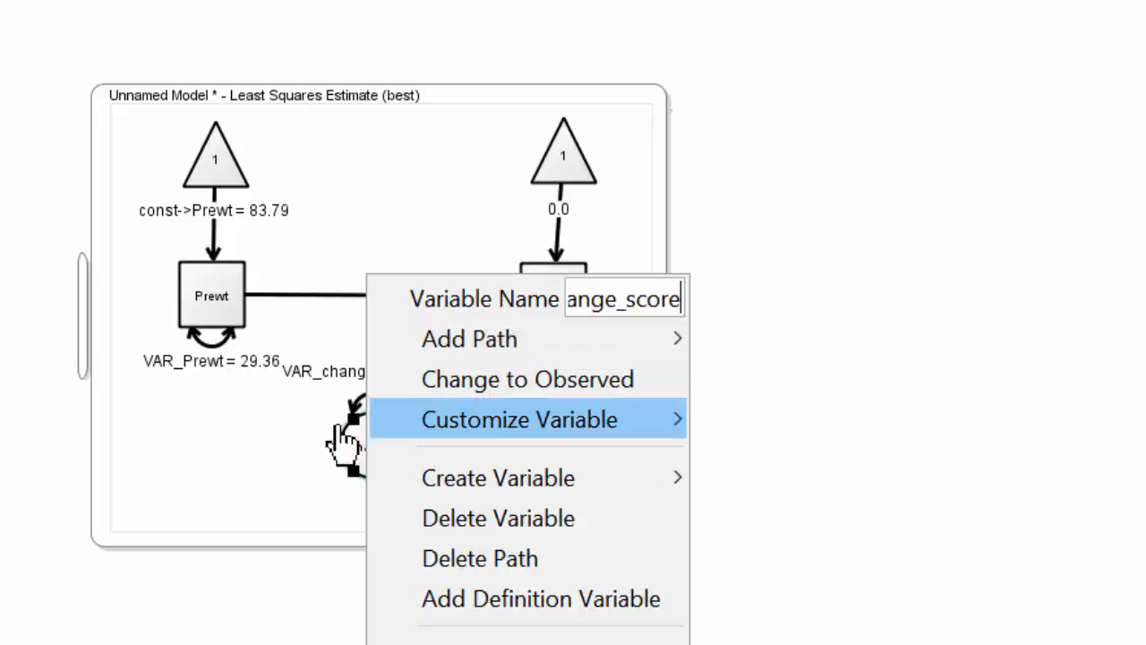
# Step: Finish naming the latent variable change_score and position it below and between Prewt and Postwt
pyautogui.click(240, 484)
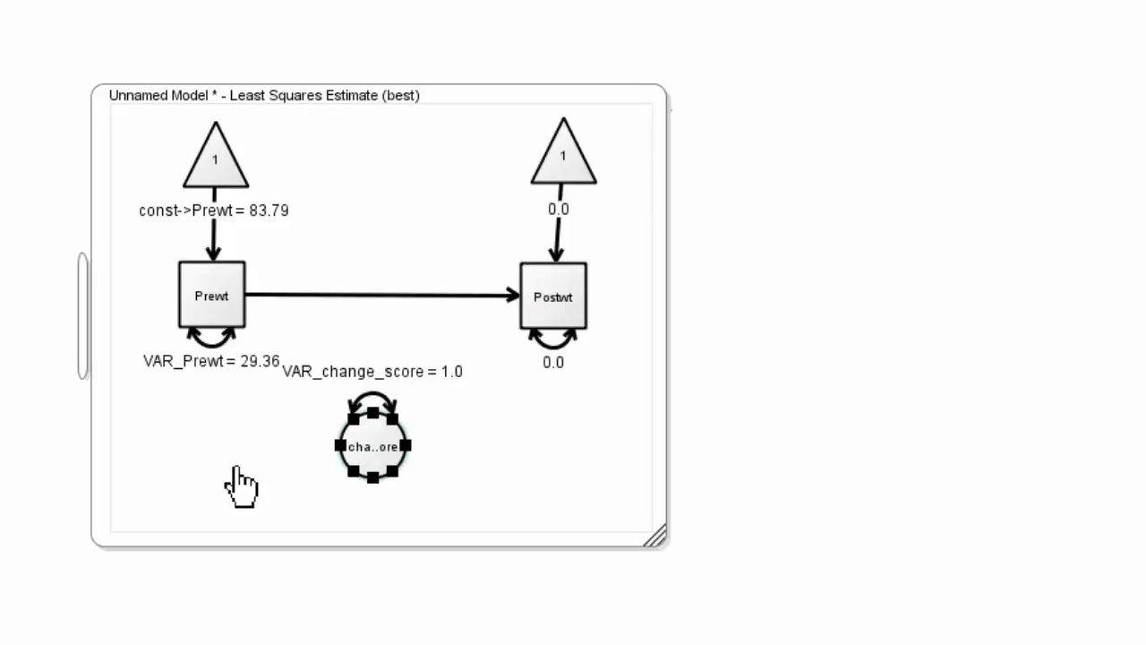
pyautogui.moveTo(371, 452); pyautogui.dragTo(383, 456)
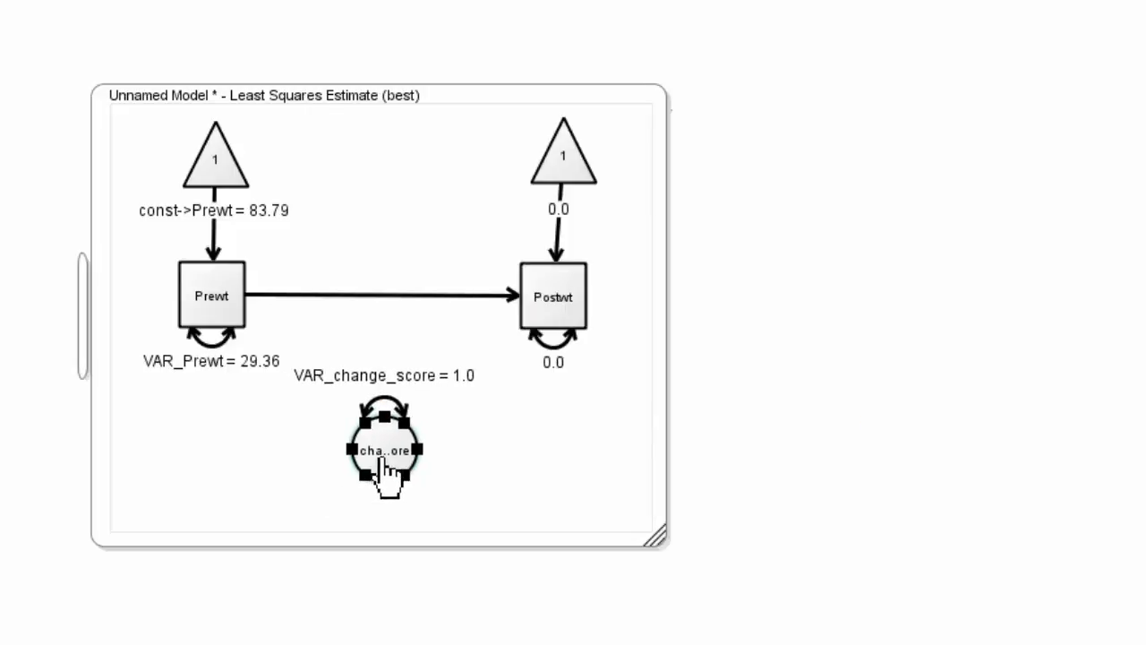
# Step: Draw a double-headed covariance path between Prewt and change_score and bend it into a curve beneath Prewt
pyautogui.moveTo(220, 313); pyautogui.dragTo(206, 289)
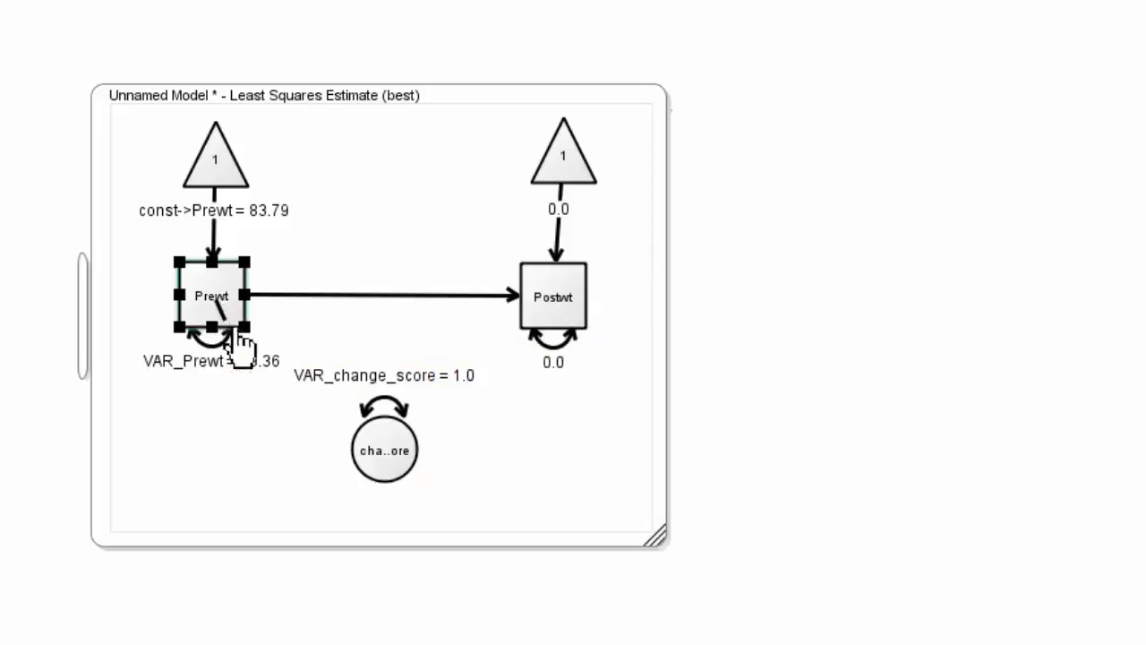
pyautogui.moveTo(231, 333); pyautogui.dragTo(371, 454)
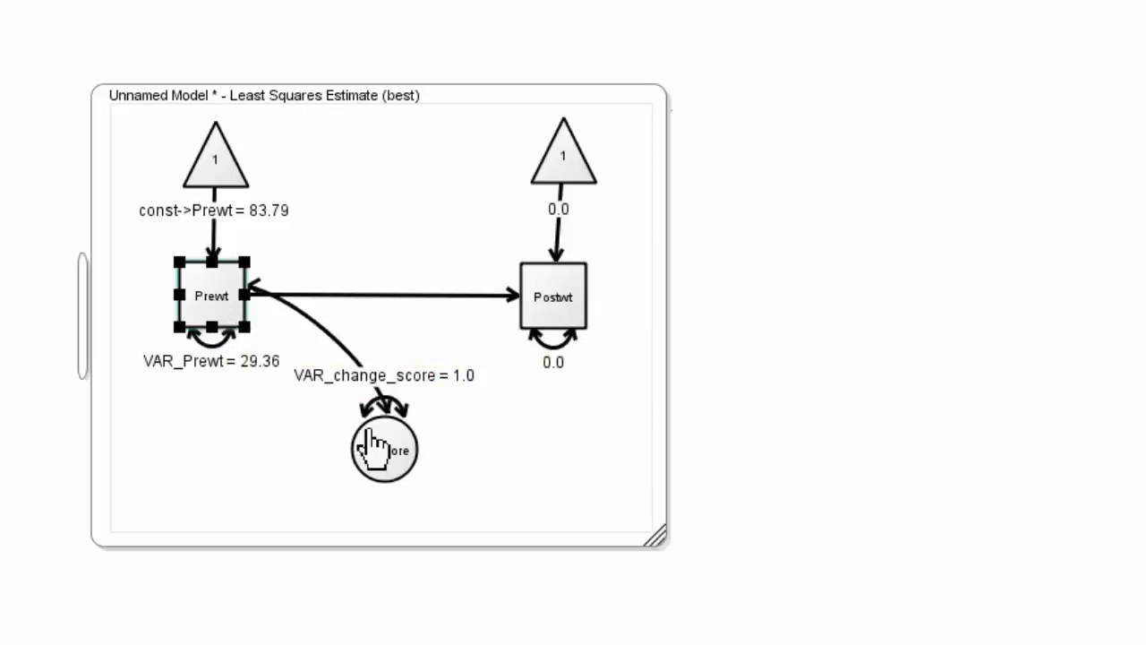
pyautogui.click(265, 306)
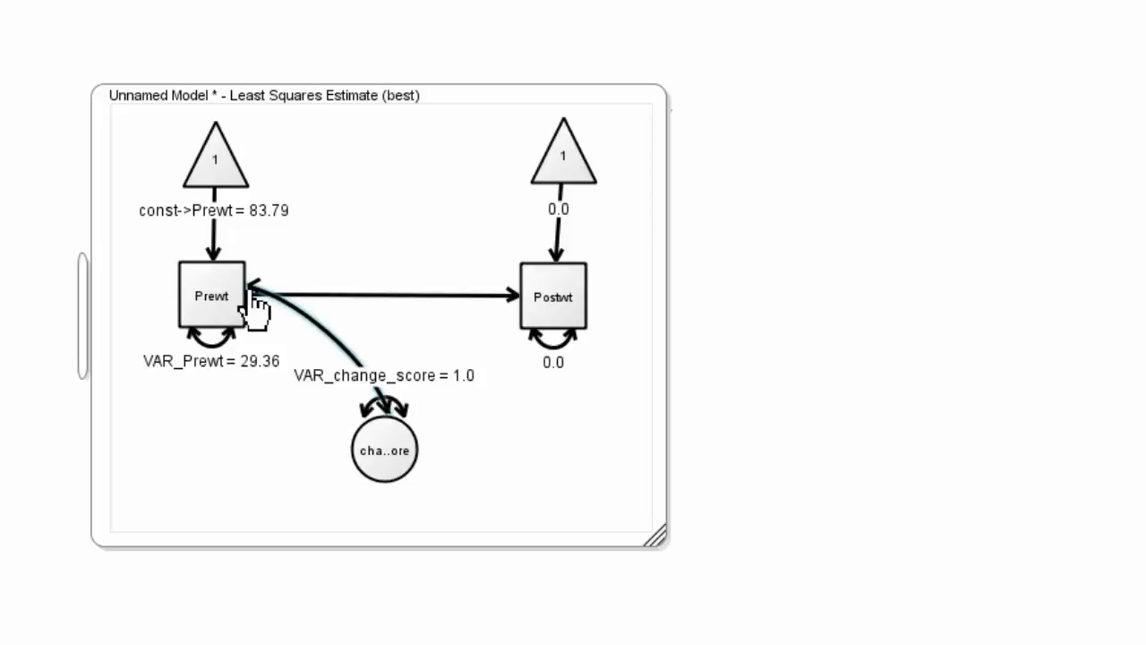
pyautogui.moveTo(255, 246); pyautogui.dragTo(159, 455)
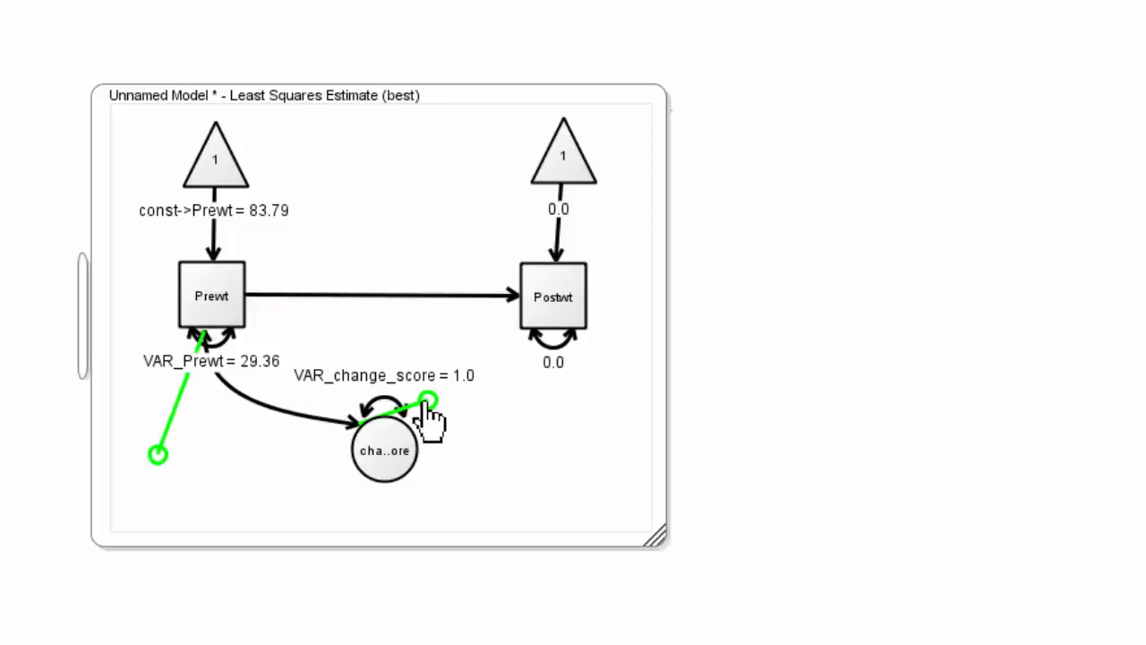
pyautogui.moveTo(428, 401); pyautogui.dragTo(281, 505)
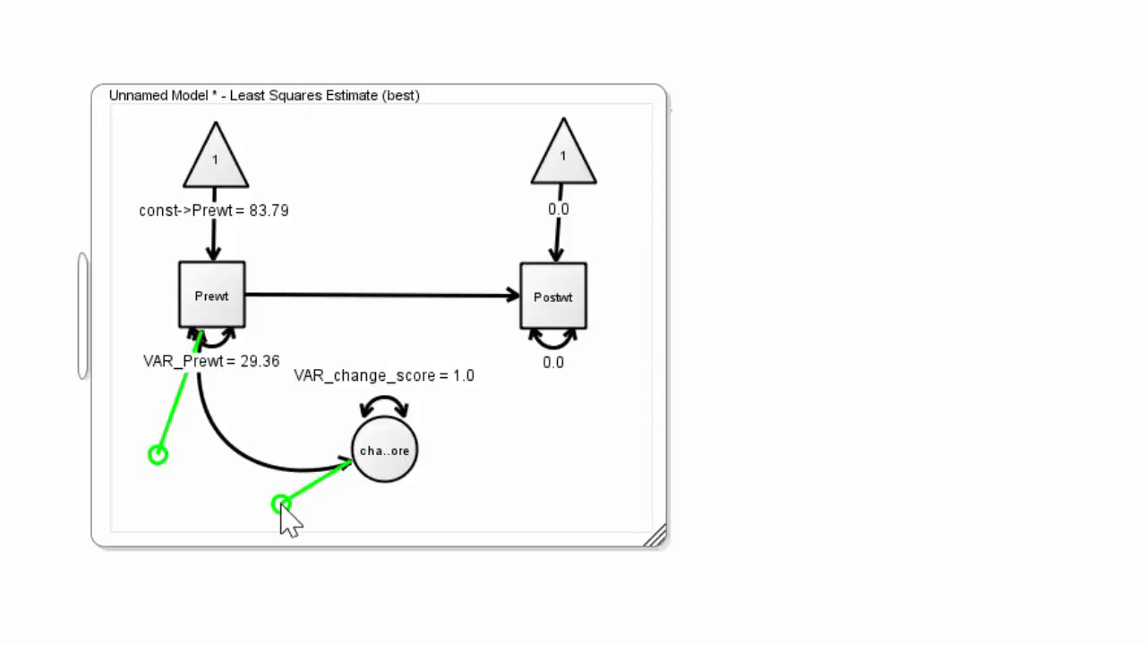
# Step: Draw a directed path from change_score to Postwt, keeping its value fixed at 1.0
pyautogui.moveTo(358, 463); pyautogui.dragTo(554, 315)
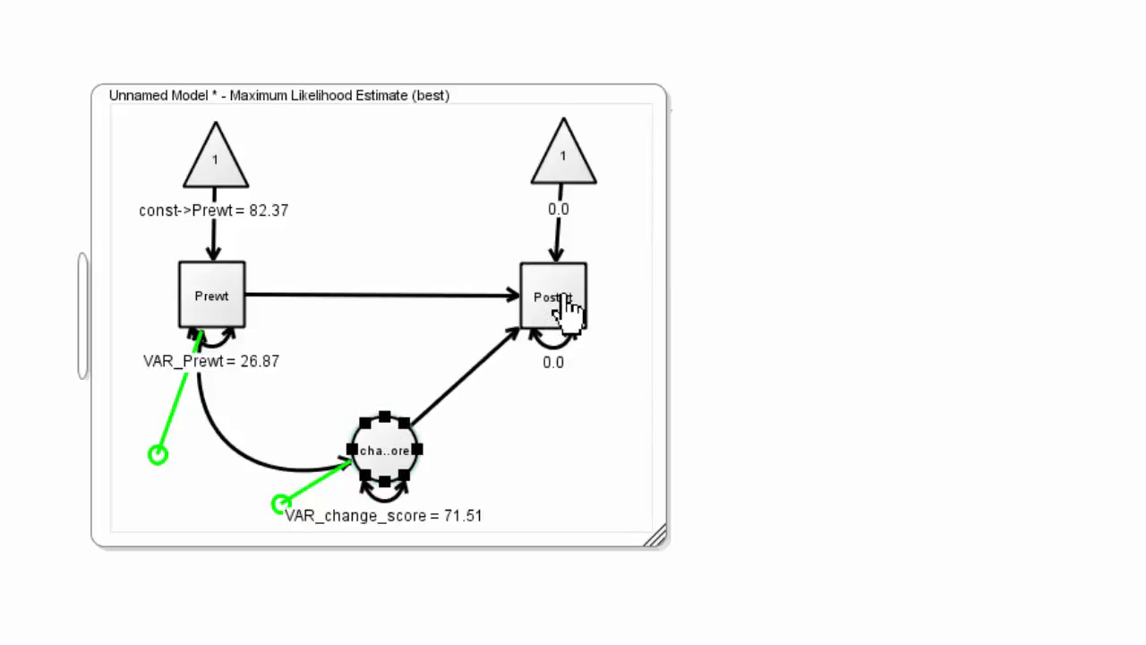
pyautogui.click(466, 373)
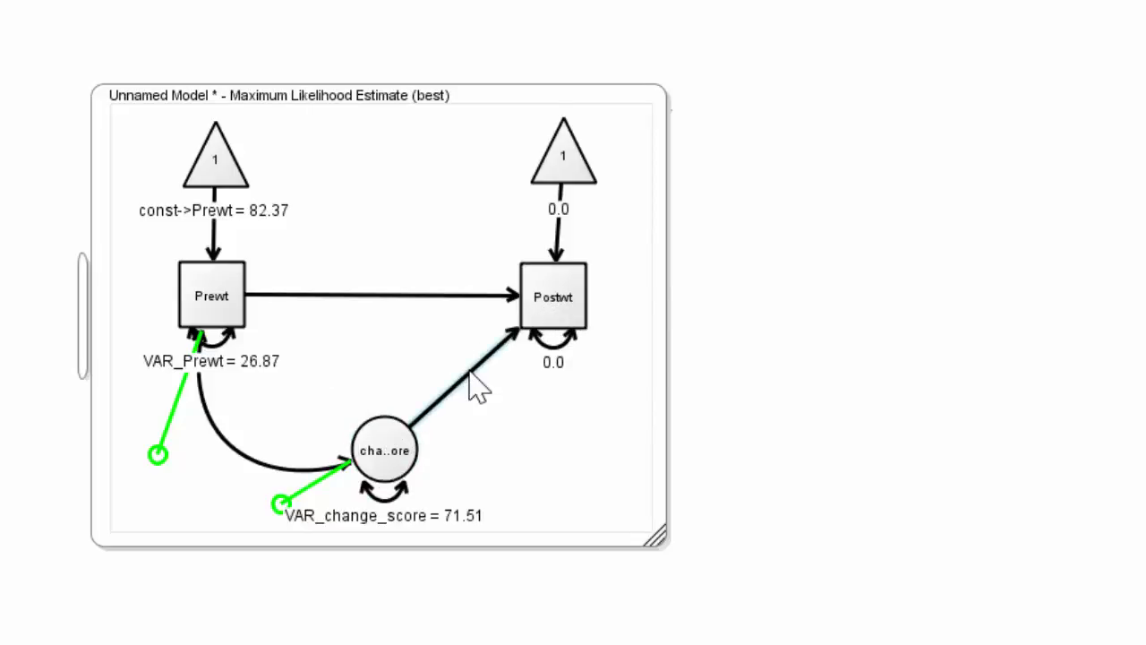
pyautogui.rightClick(470, 370)
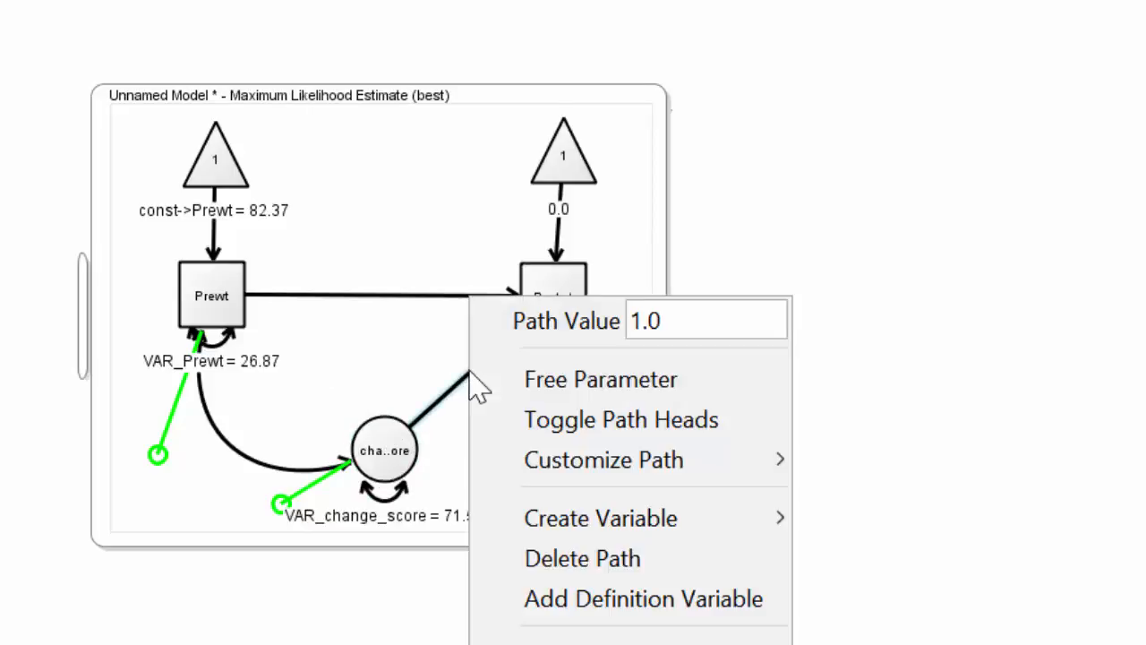
pyautogui.click(403, 349)
# Step: Make the covariance path between Prewt and change_score a free parameter and show its standardized estimate
pyautogui.rightClick(234, 464)
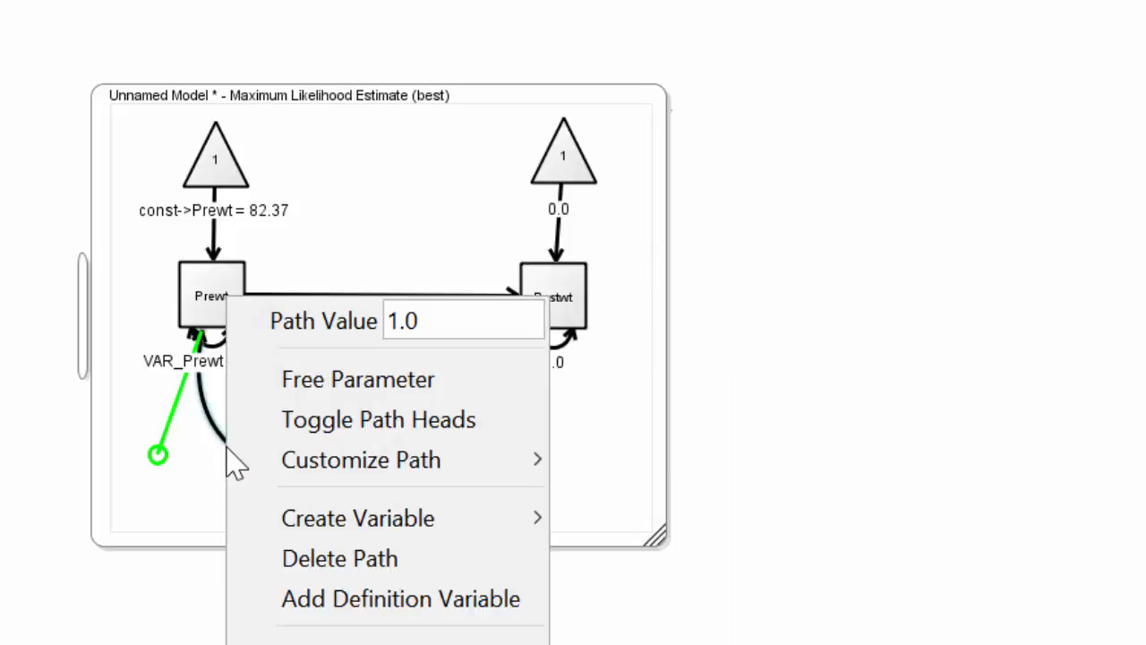
pyautogui.click(292, 385)
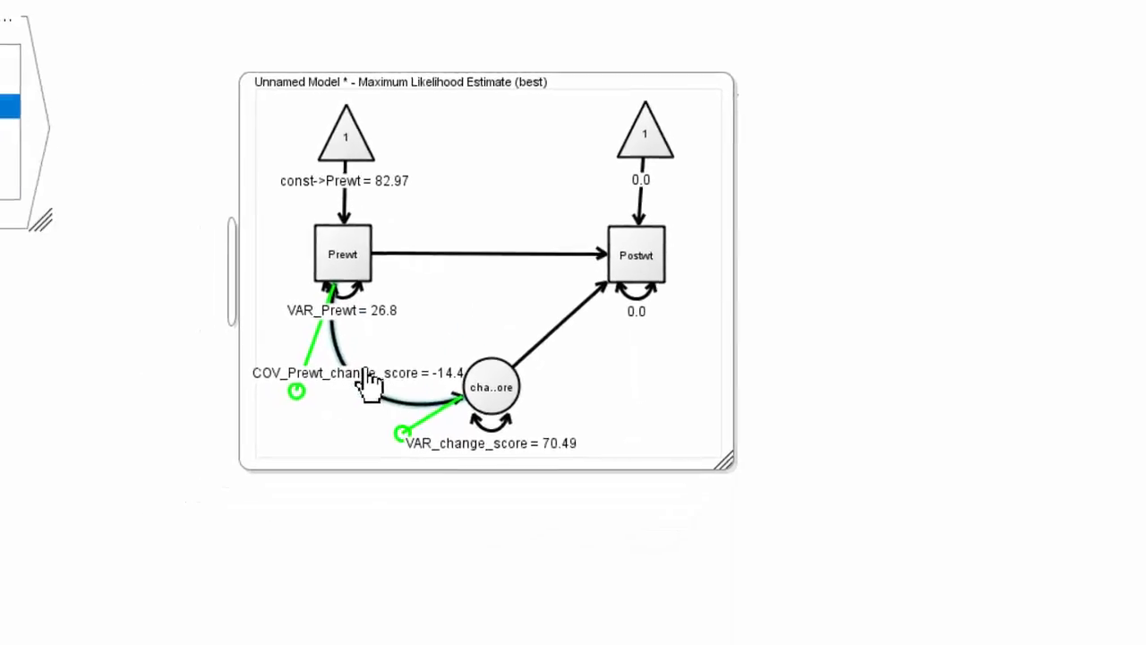
pyautogui.rightClick(418, 371)
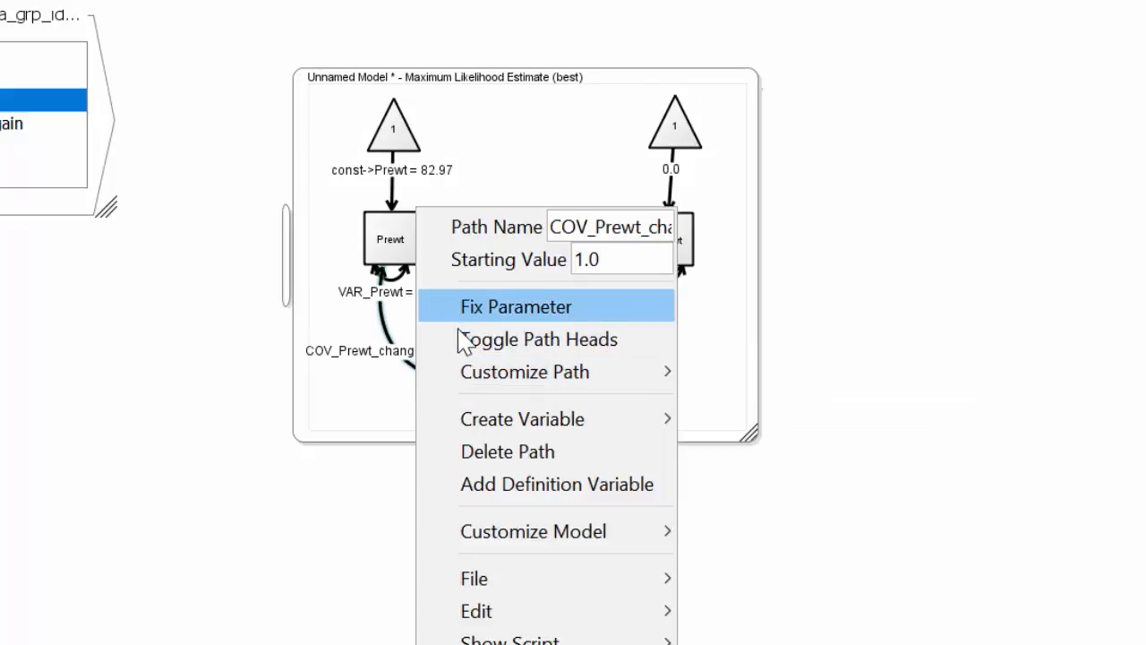
pyautogui.moveTo(466, 372)
pyautogui.click(777, 565)
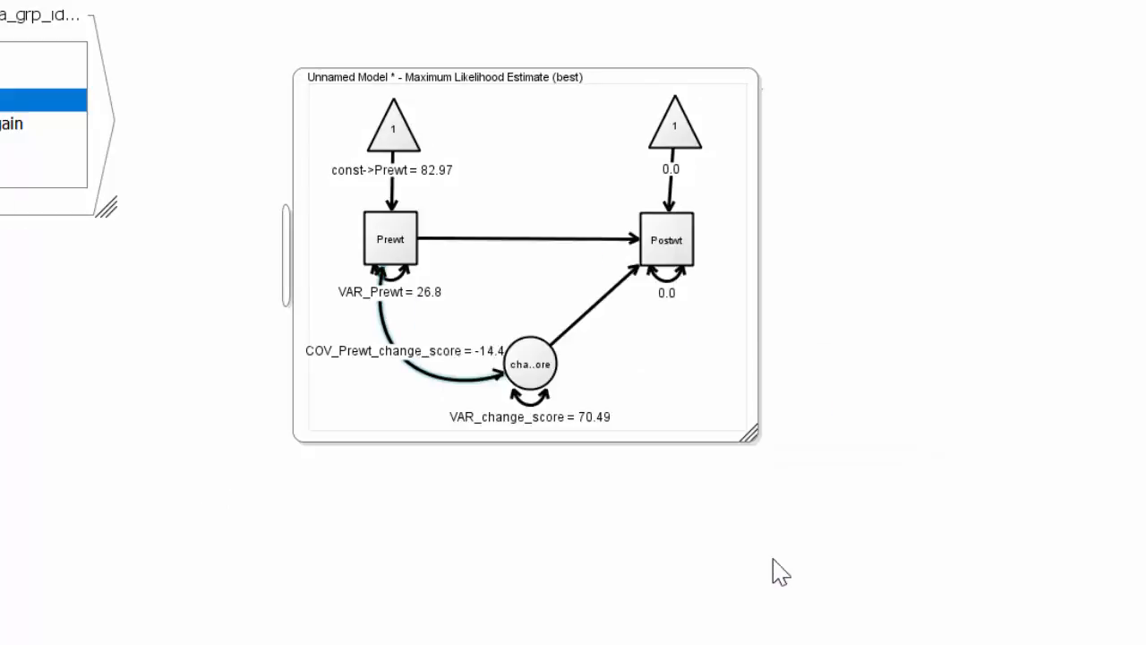
# Step: Move change_score closer to Postwt to make room for the covariance path's label
pyautogui.click(600, 383)
pyautogui.moveTo(607, 387); pyautogui.dragTo(618, 386)
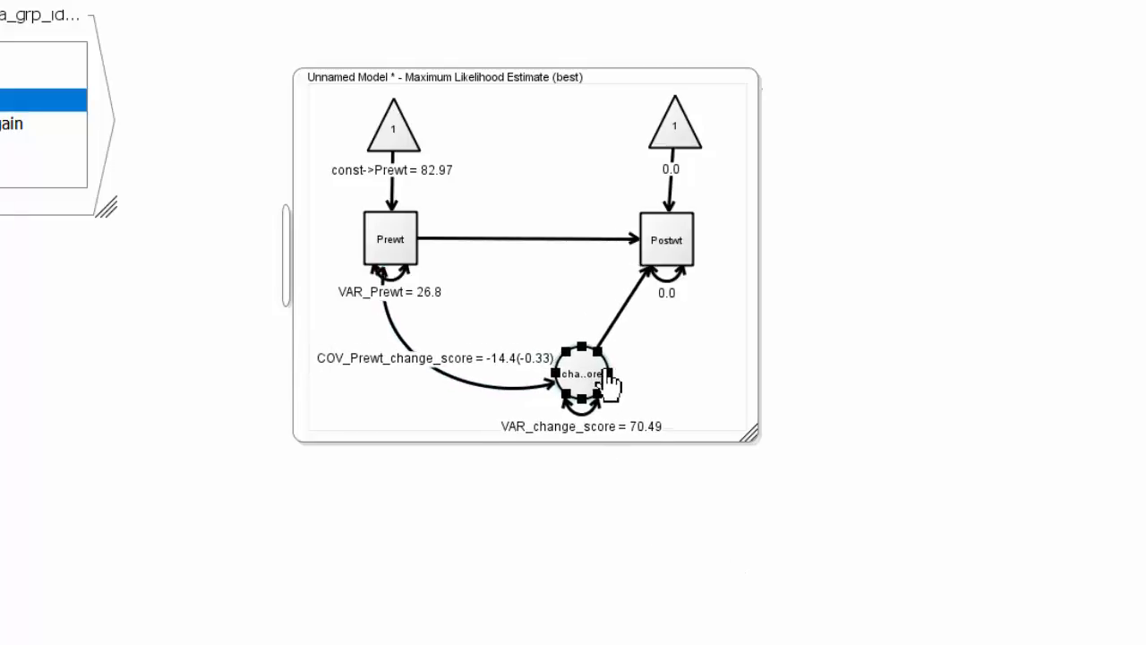
# Step: Show the estimate summary of the change score model and enlarge its window to read the estimates and fit statistics
pyautogui.rightClick(577, 183)
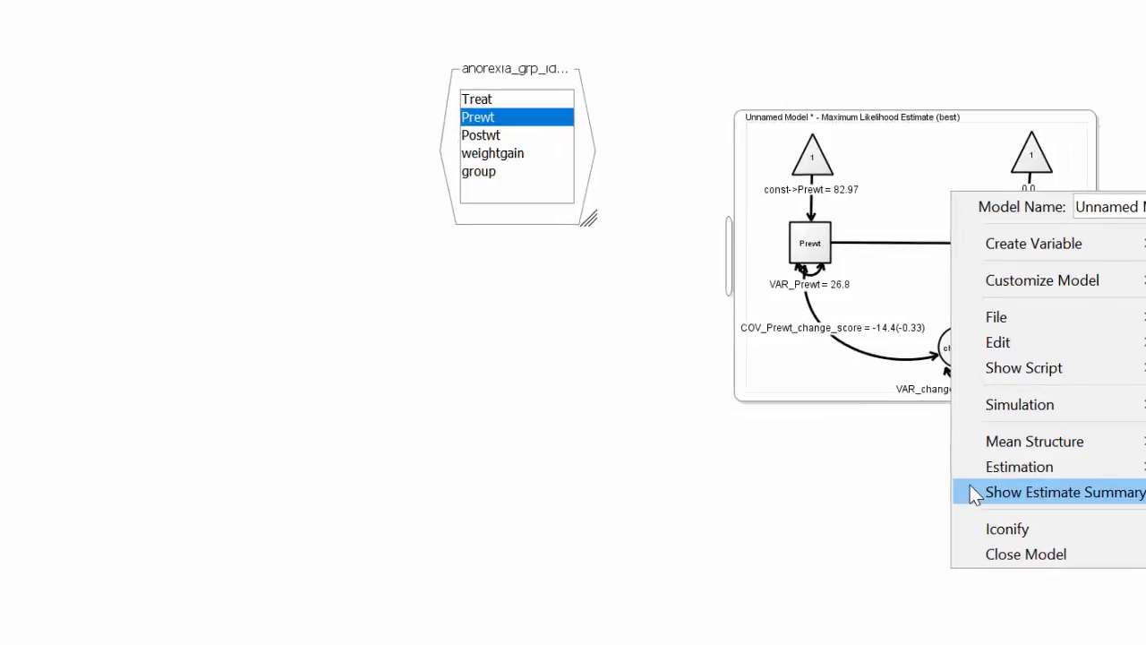
pyautogui.click(974, 493)
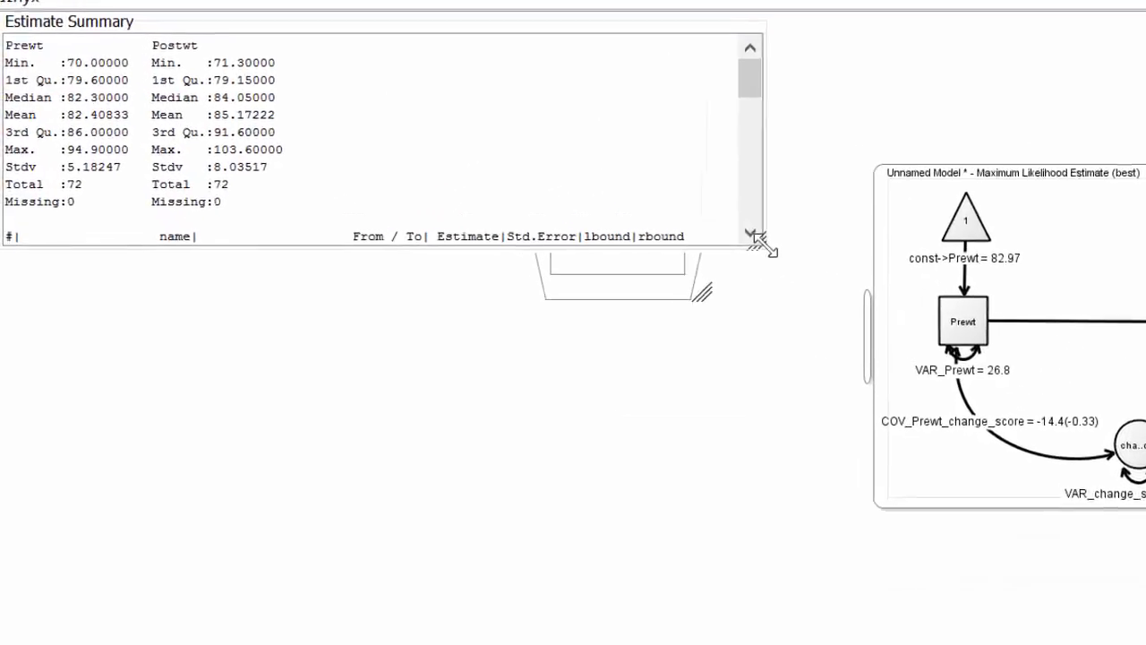
pyautogui.moveTo(759, 242); pyautogui.dragTo(816, 537)
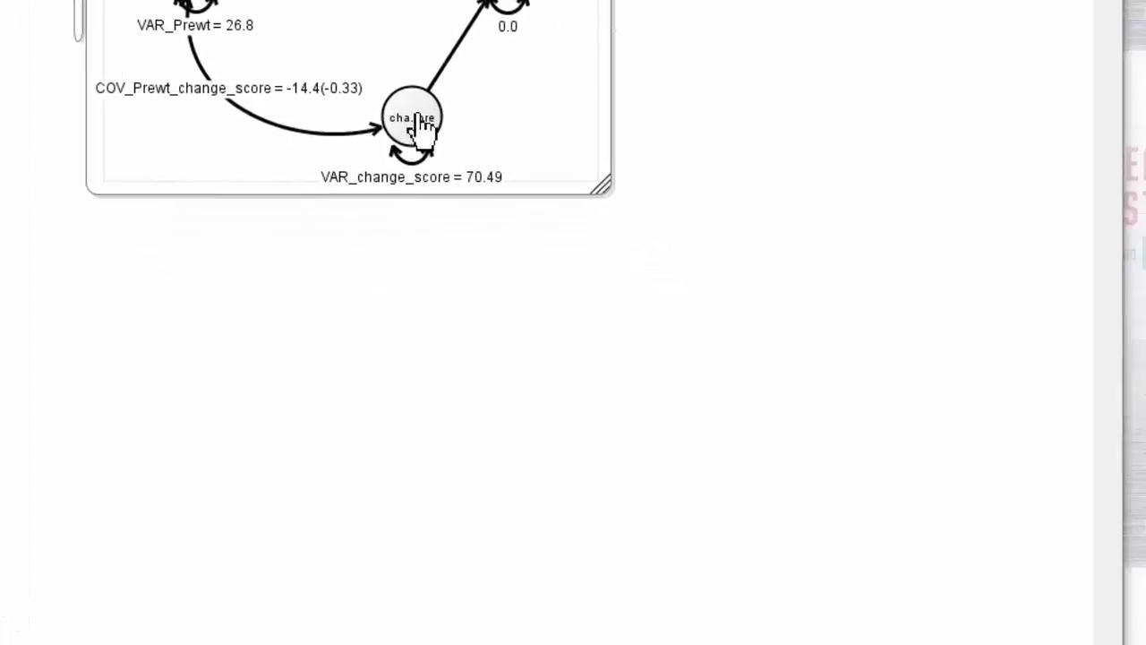
# Step: Obtain the latent and missing scores from the change score model
pyautogui.rightClick(374, 76)
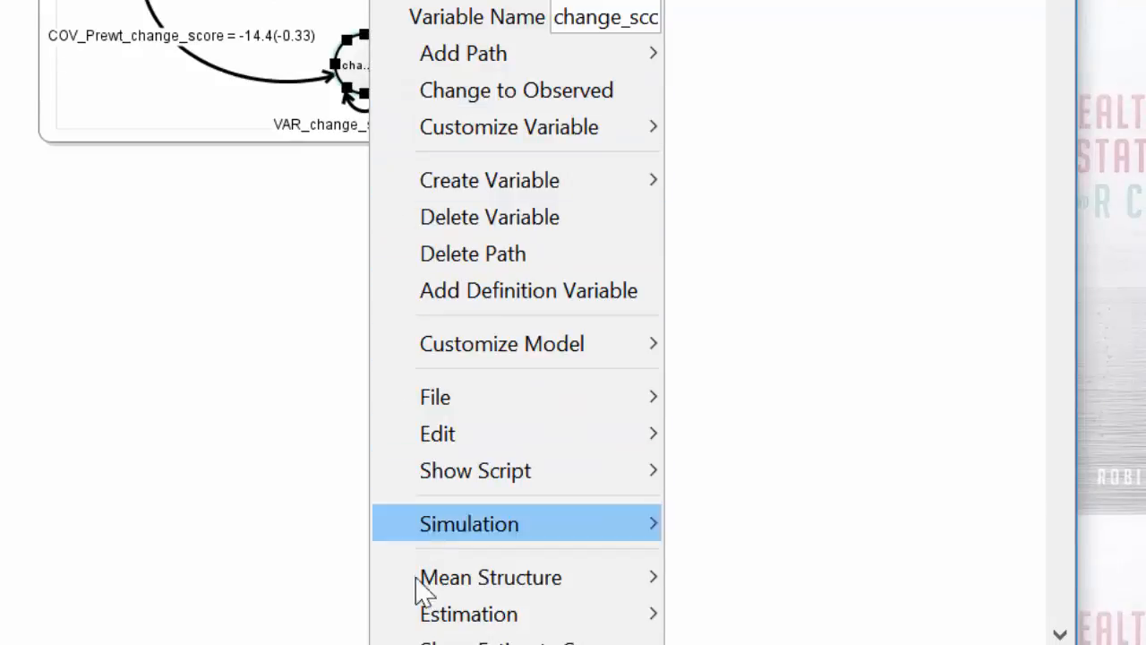
pyautogui.moveTo(428, 616)
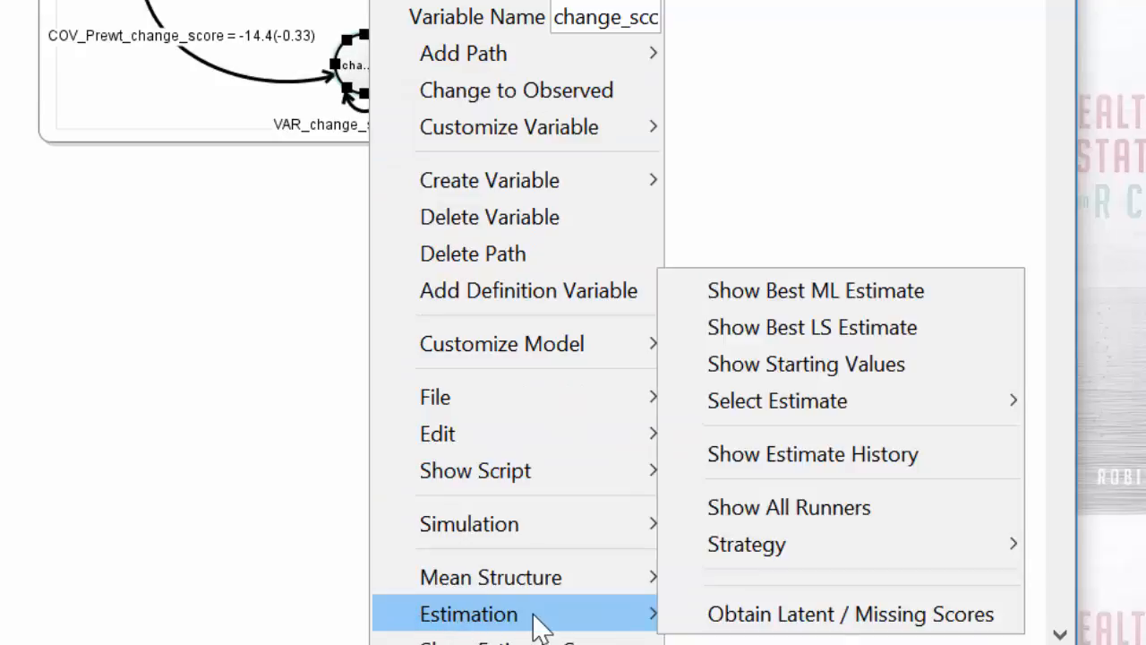
pyautogui.click(698, 616)
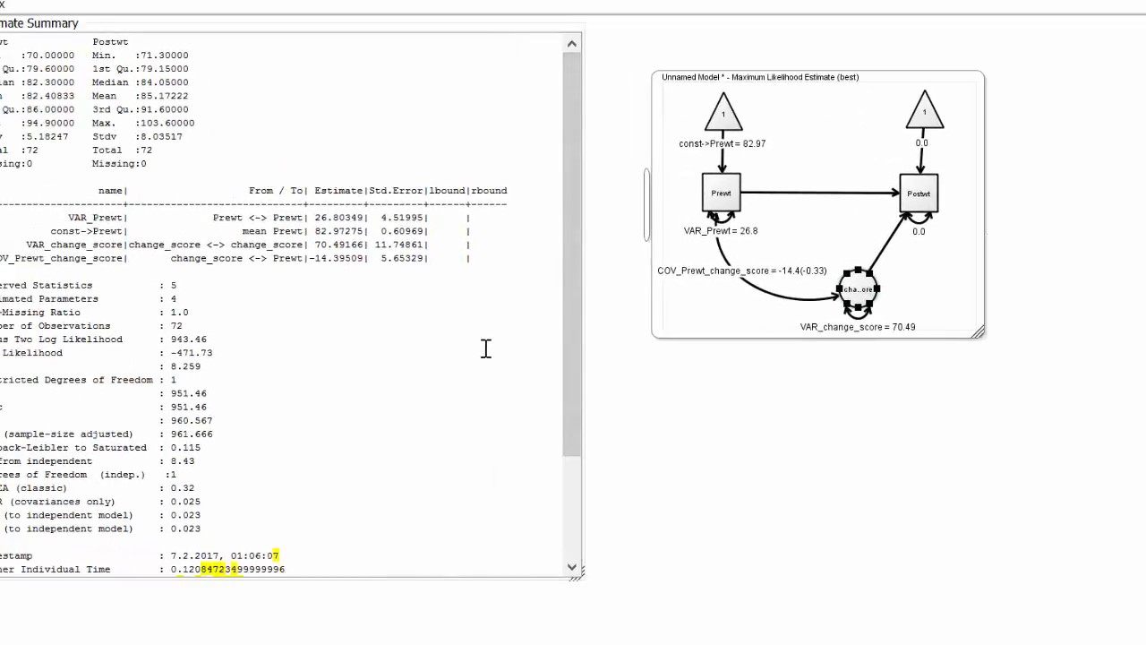
# Step: Close the estimate summary and place the dataset of obtained scores beneath the anorexia dataset
pyautogui.rightClick(486, 350)
pyautogui.click(532, 439)
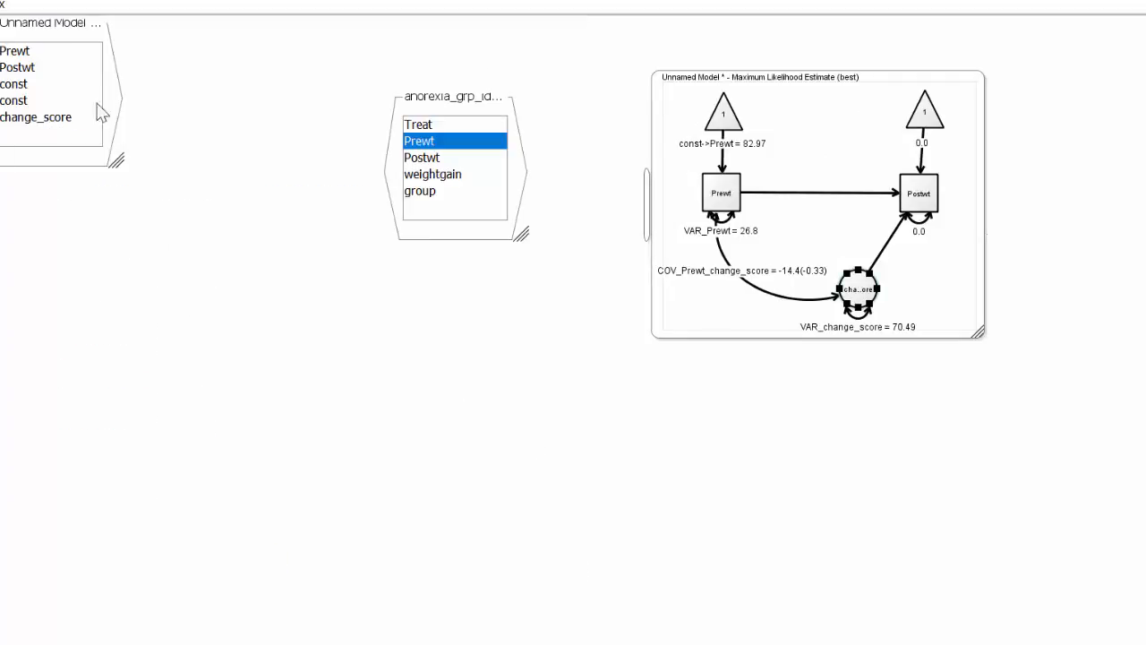
pyautogui.moveTo(49, 36); pyautogui.dragTo(465, 276)
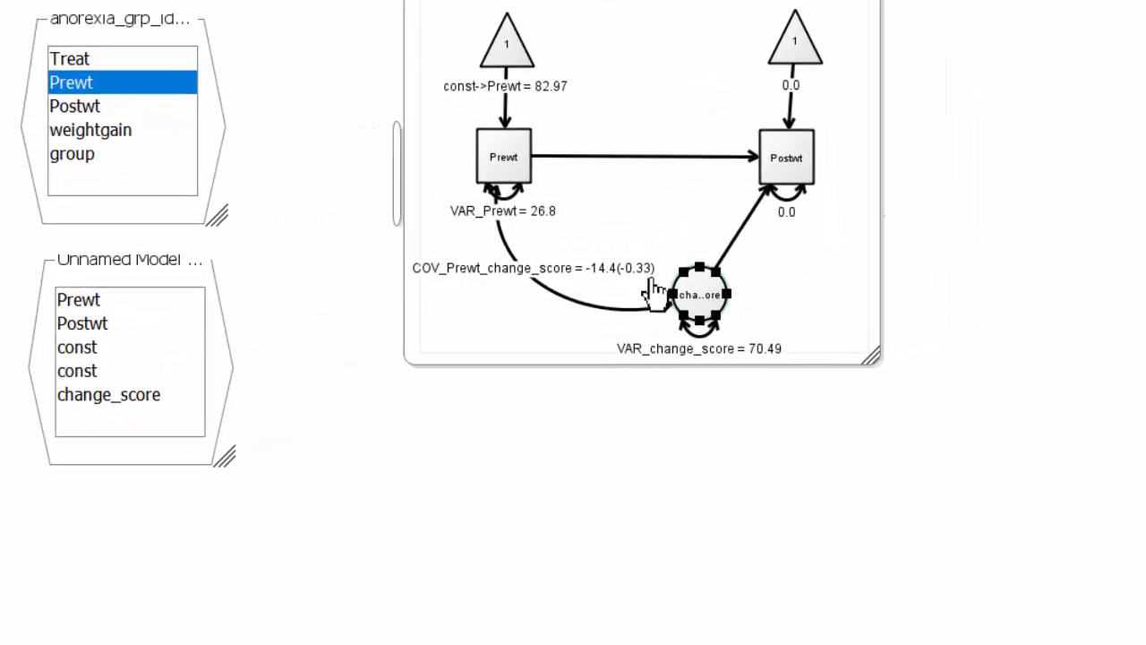
# Step: Examine the summary statistics of the obtained scores dataset along with the change score model's estimate summary and path diagram
pyautogui.moveTo(87, 374)
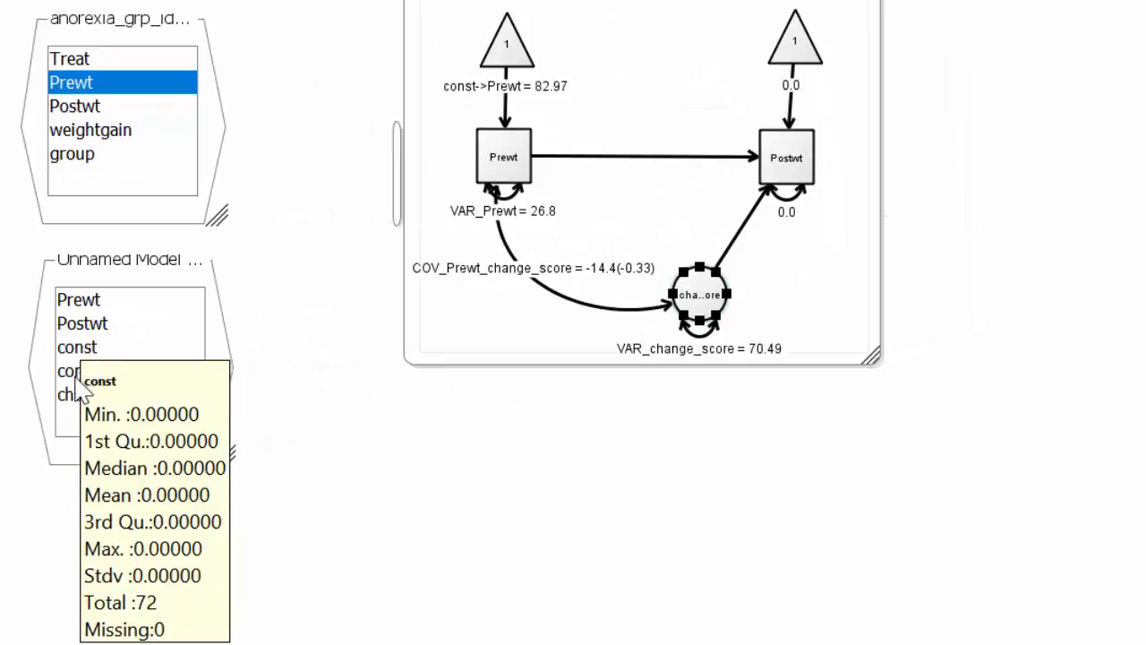
pyautogui.moveTo(206, 288)
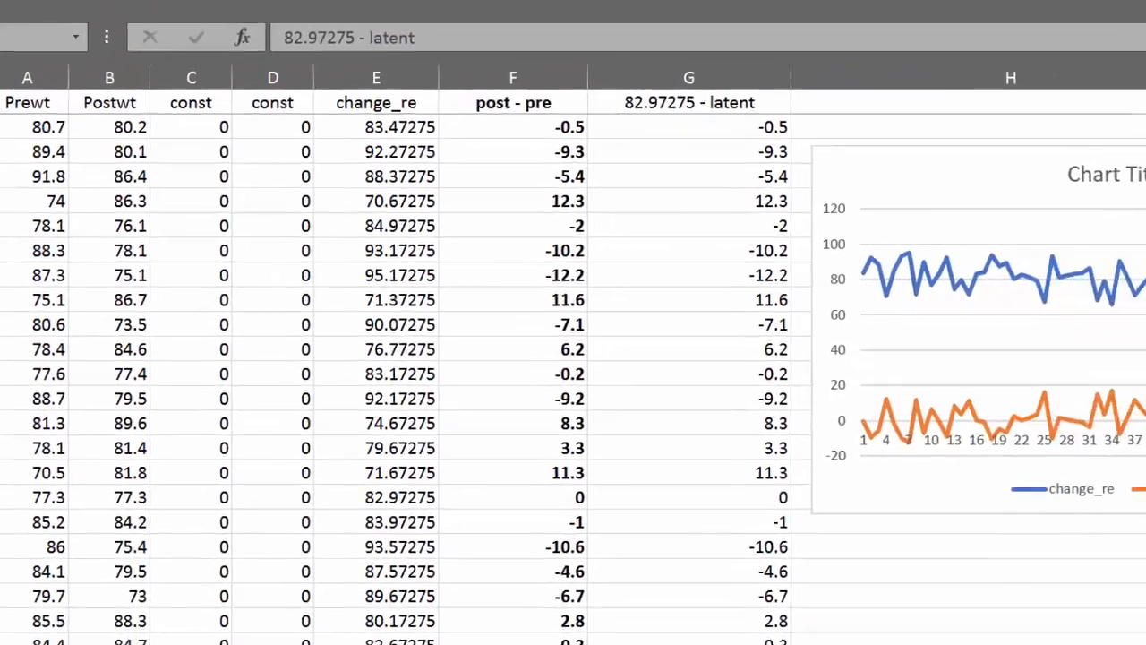
pyautogui.moveTo(2, 11); pyautogui.dragTo(955, 0)
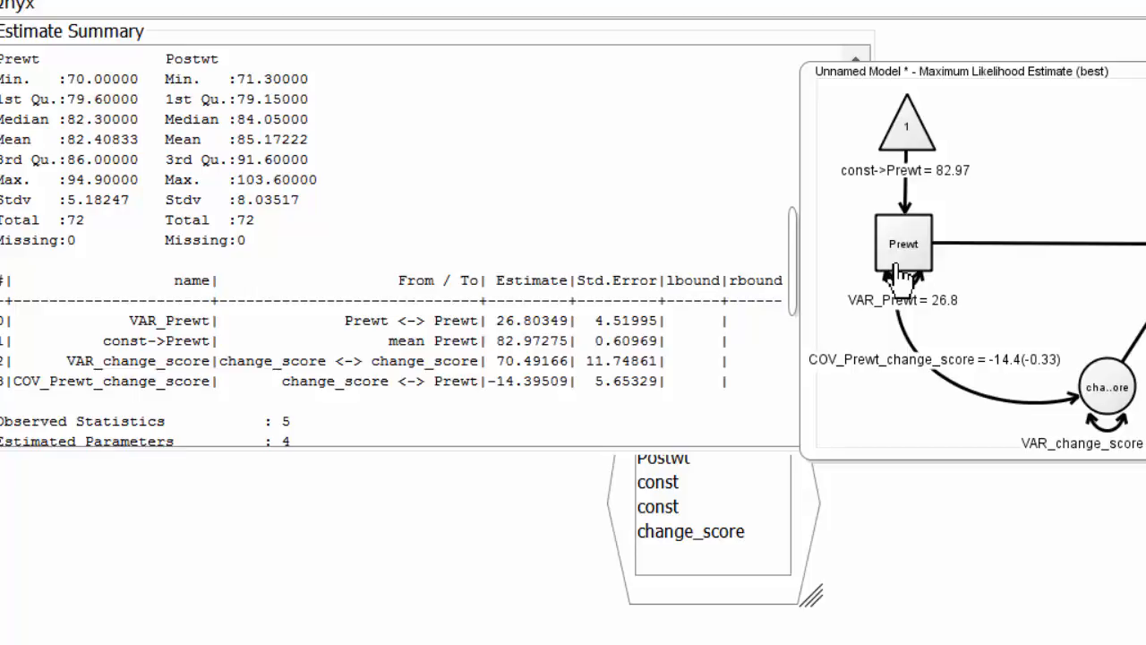
pyautogui.moveTo(900, 276)
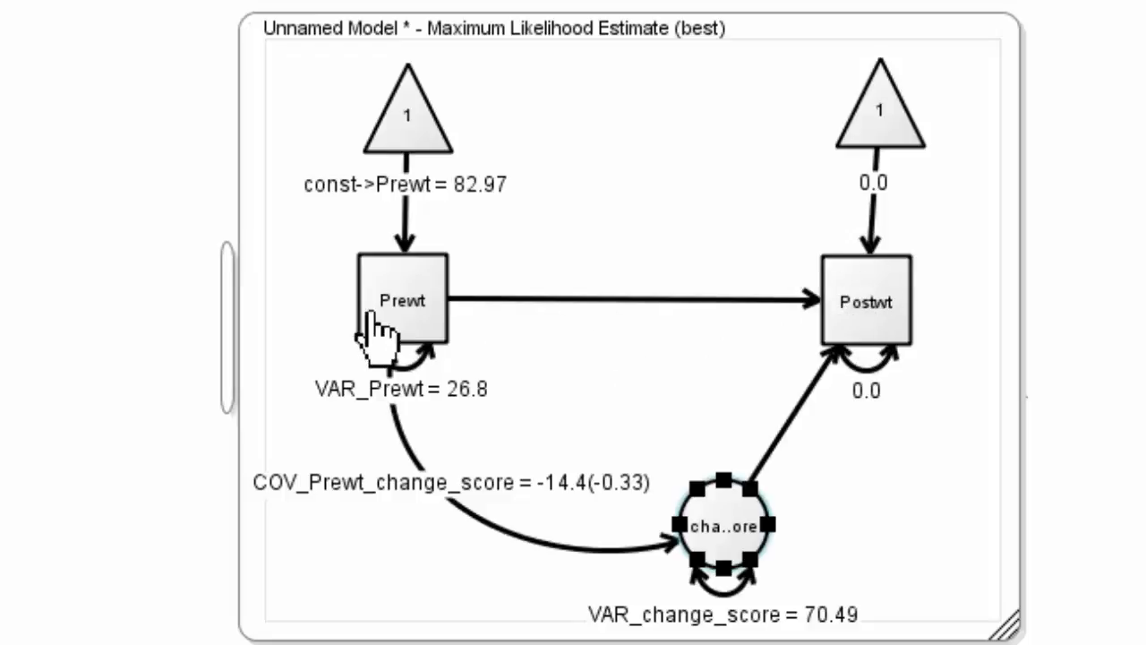
pyautogui.moveTo(374, 312)
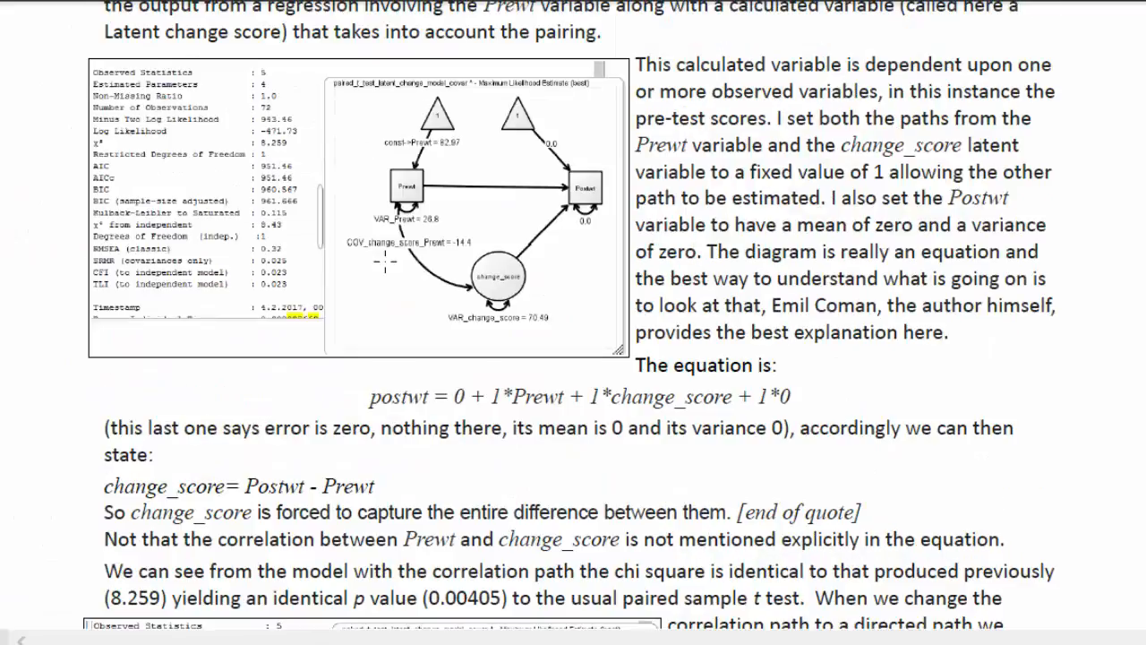
# Step: Read the Latent change score model section of the written notes, covering its equation and the comparison of the correlation path with a directed path
pyautogui.scroll(3, 385, 261)
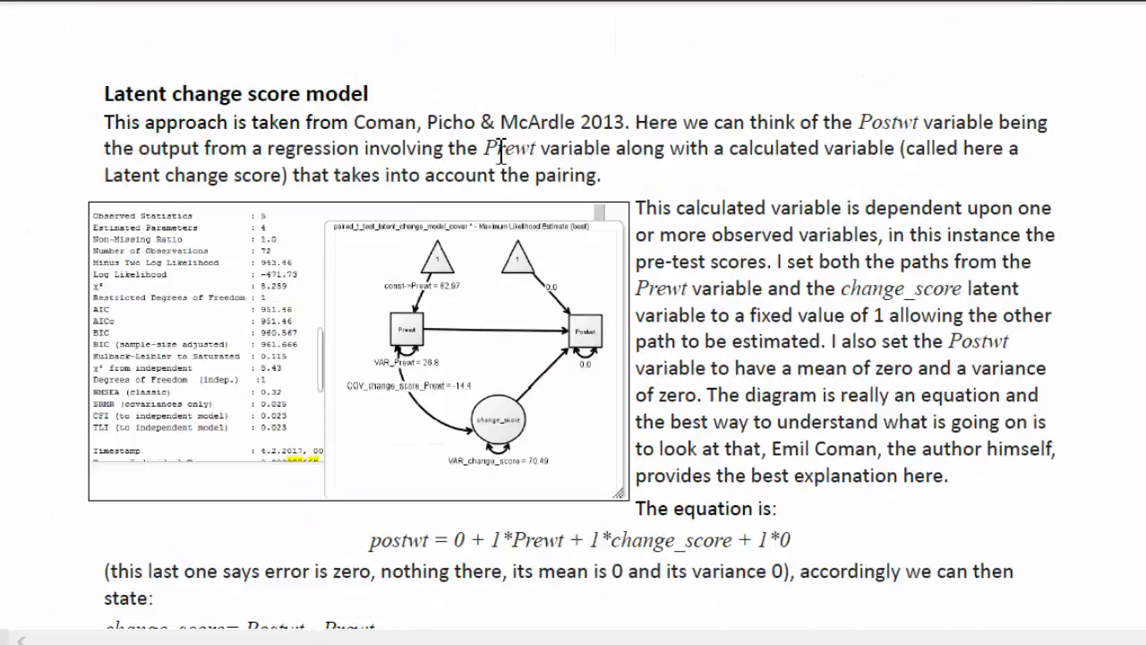
pyautogui.scroll(-10, 616, 204)
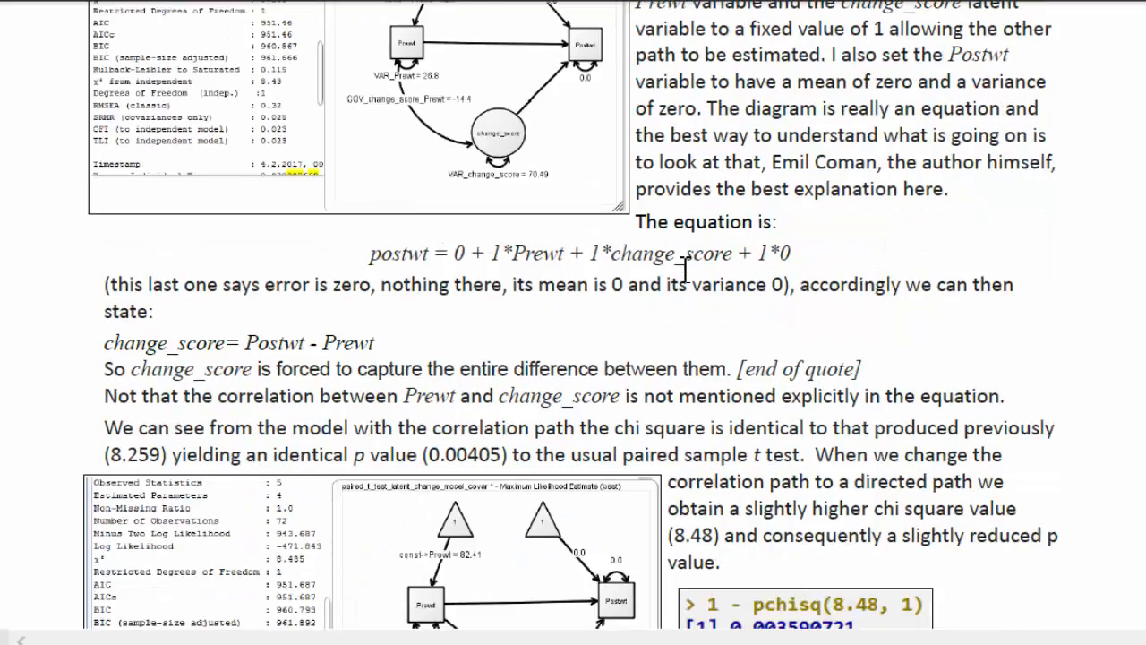
pyautogui.scroll(-2, 685, 268)
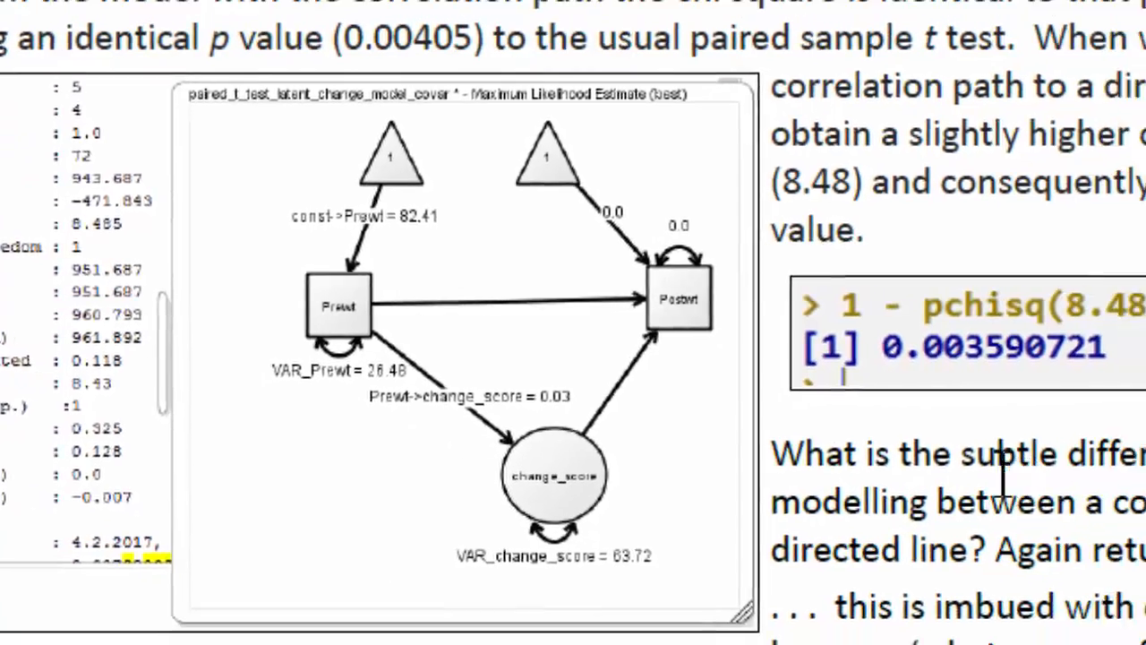
pyautogui.scroll(-2, 908, 392)
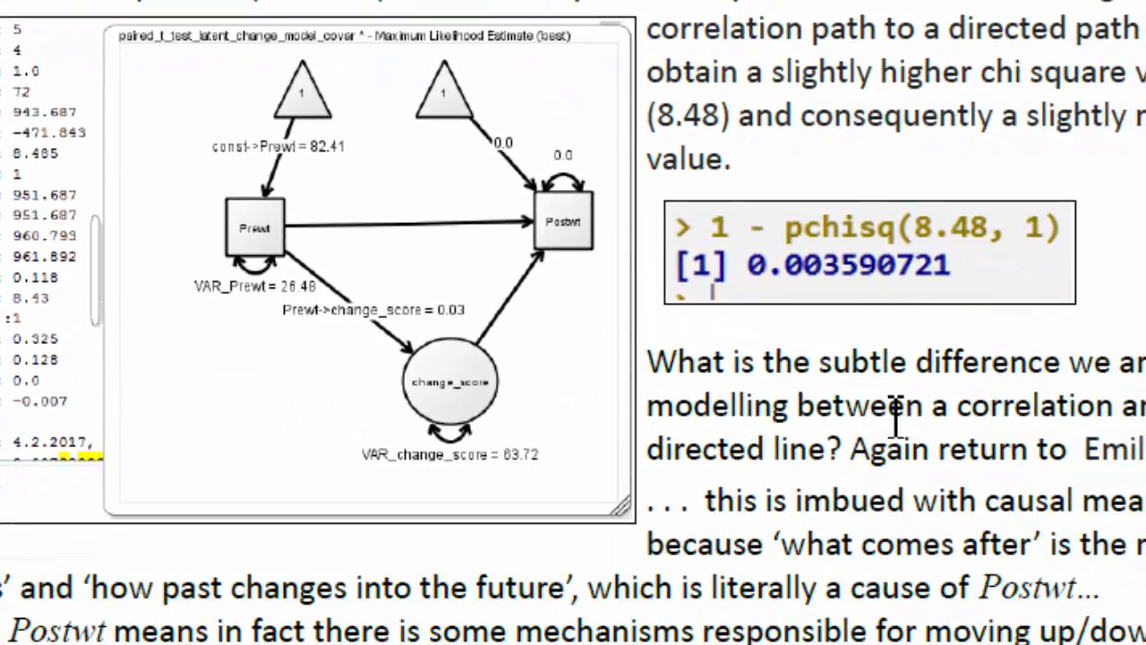
pyautogui.scroll(-4, 895, 417)
pyautogui.scroll(-4, 896, 416)
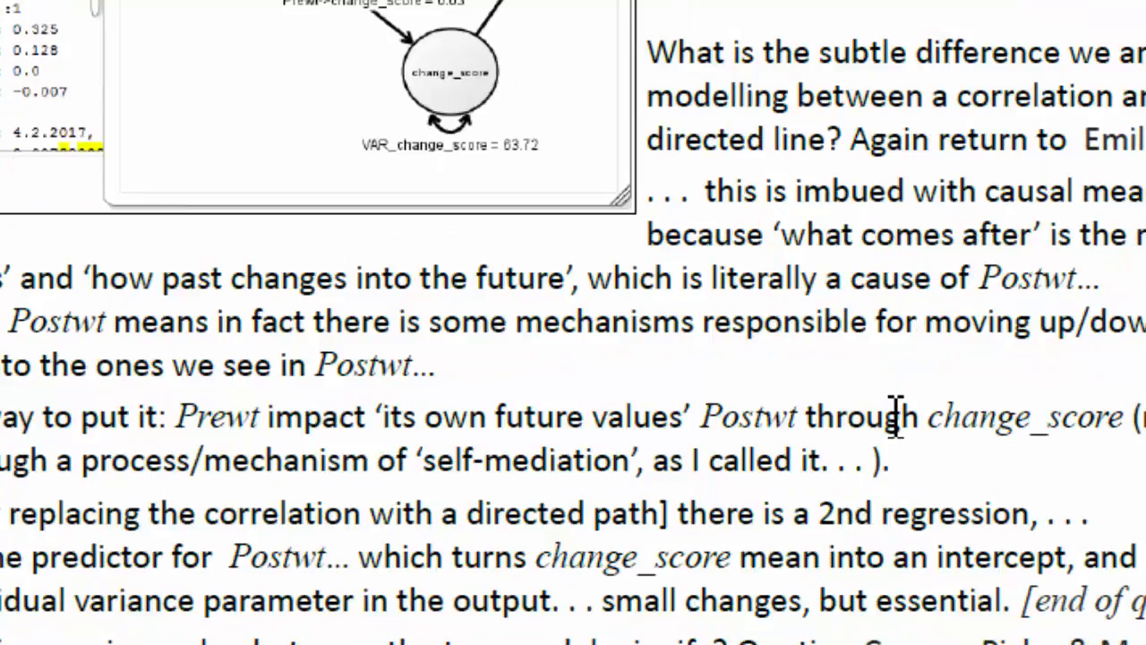